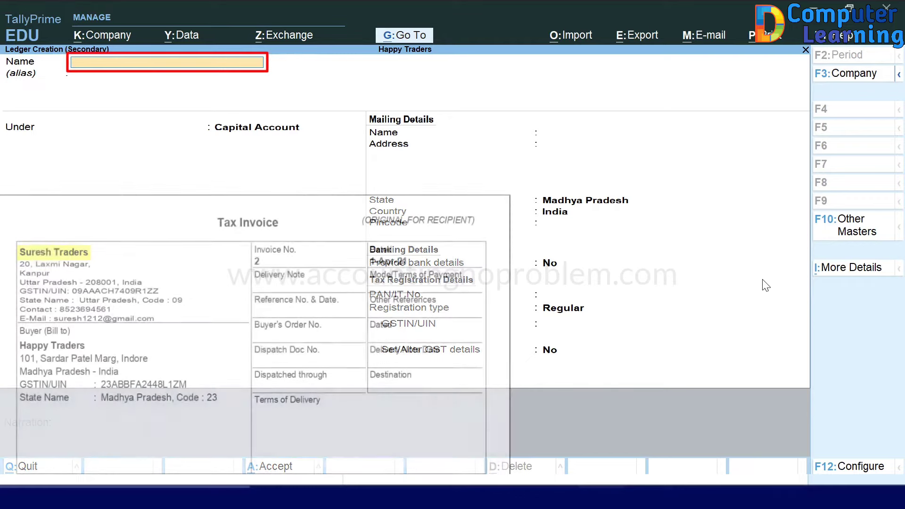
Step: Name the new ledger 'Suresh Traders'
{"action": "type", "text": "Suresh Traders"}
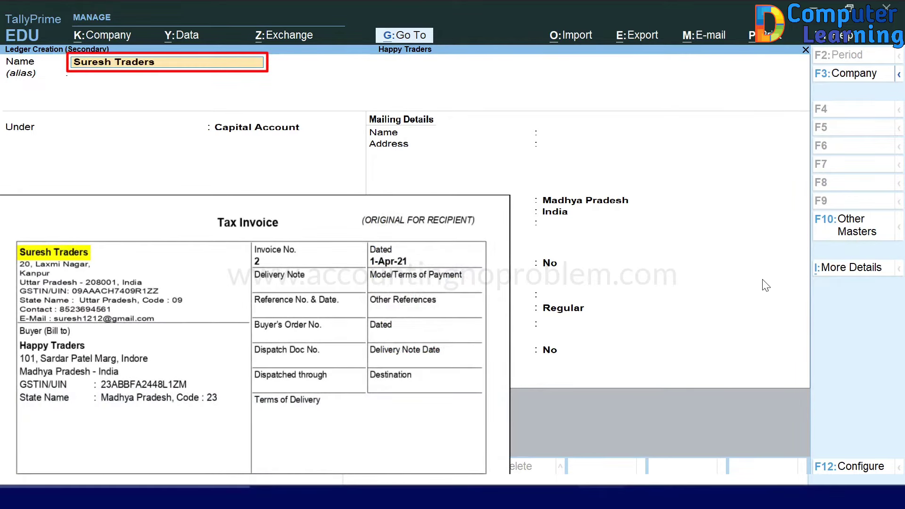
Step: Place the Suresh Traders ledger under Sundry Creditors, keeping the default credit settings
{"action": "key", "text": "Return"}
{"action": "key", "text": "Return"}
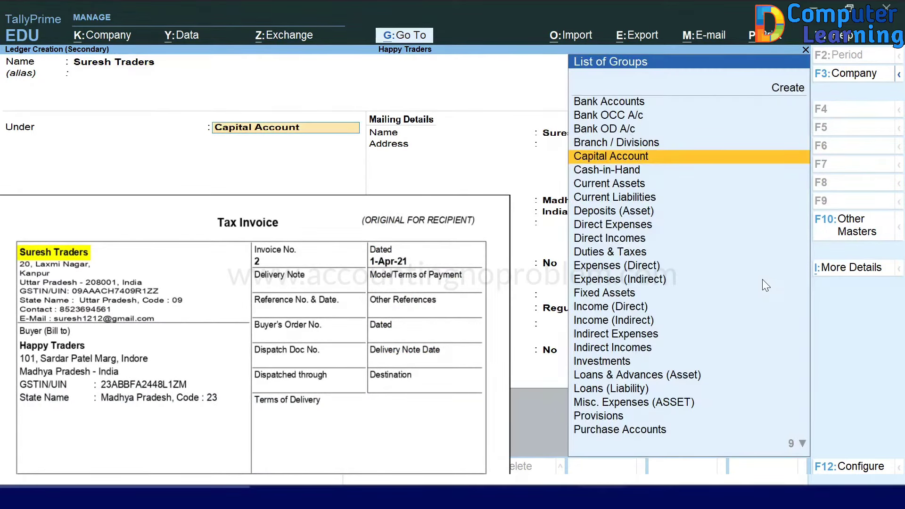
{"action": "type", "text": "S"}
{"action": "key", "text": "Down"}
{"action": "key", "text": "Down"}
{"action": "key", "text": "Down"}
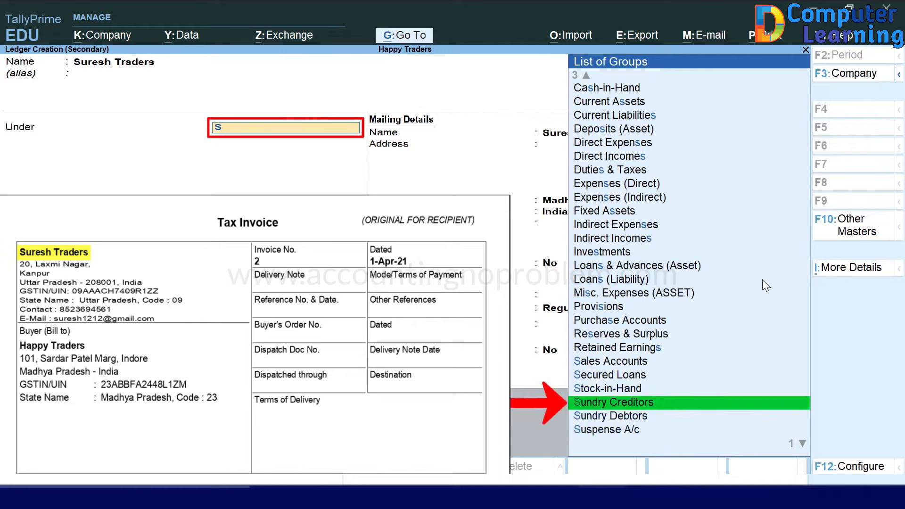
{"action": "key", "text": "Return"}
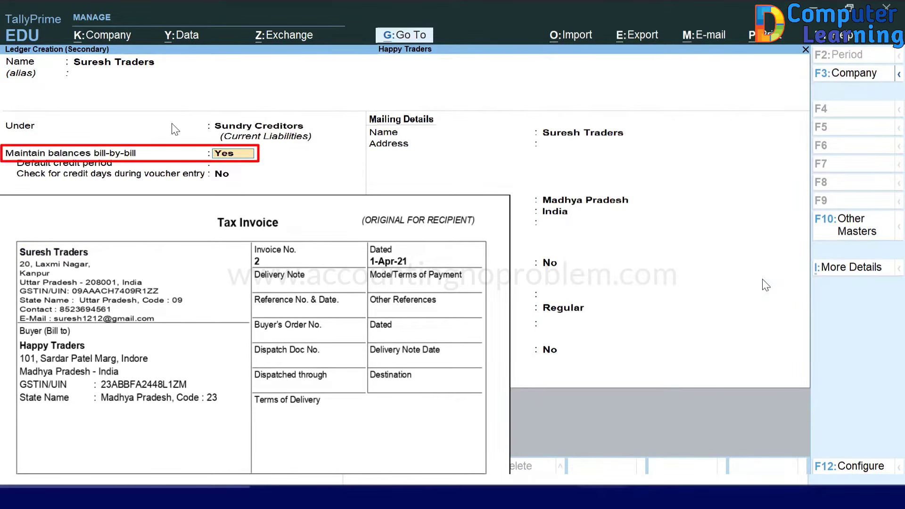
{"action": "key", "text": "Return"}
{"action": "key", "text": "Return"}
{"action": "key", "text": "Return"}
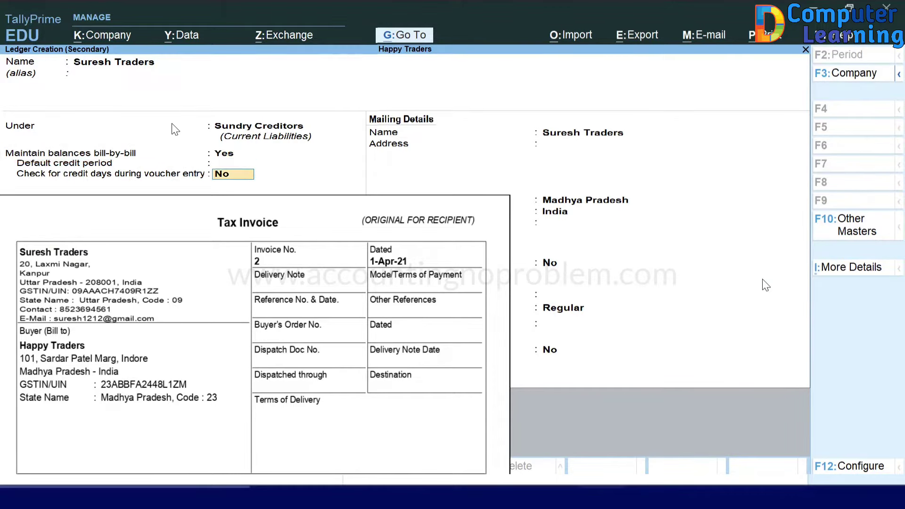
{"action": "key", "text": "Return"}
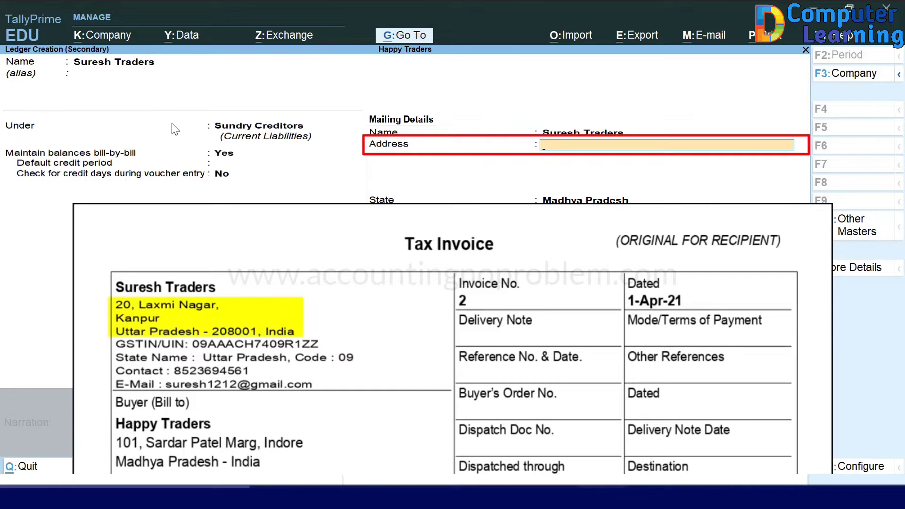
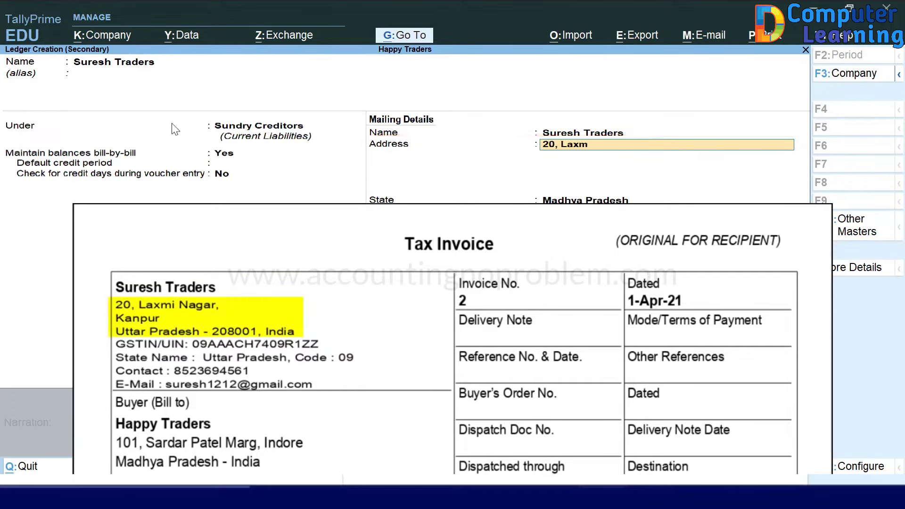
Step: Enter the supplier's mailing address, set the state to Uttar Pradesh and add the pincode
{"action": "key", "text": "Return"}
{"action": "key", "text": "Return"}
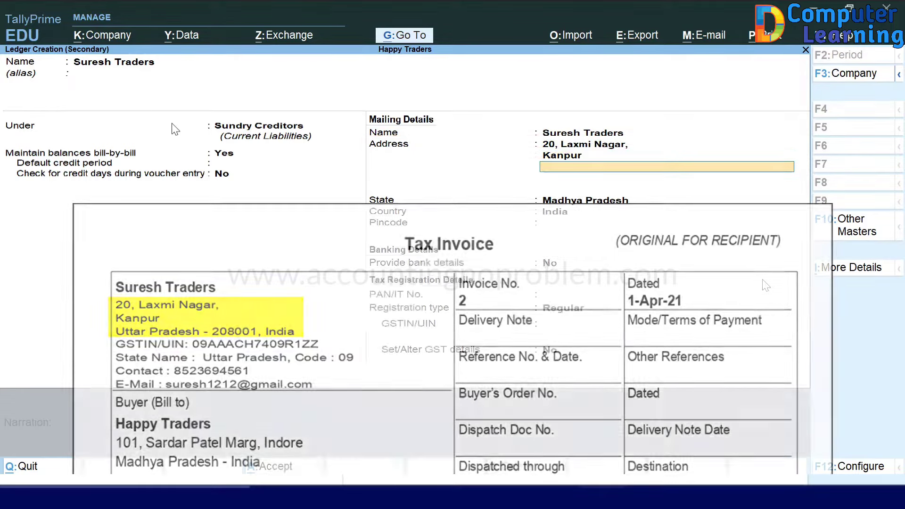
{"action": "key", "text": "Return"}
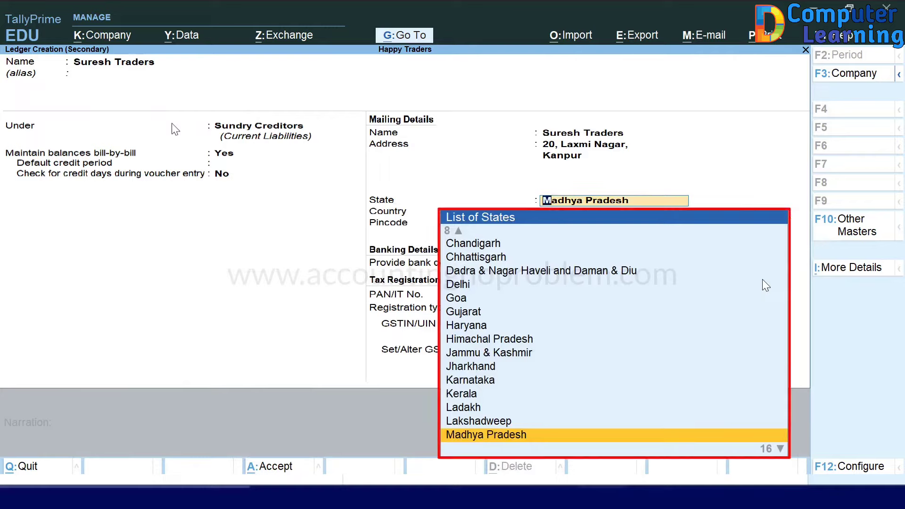
{"action": "type", "text": "U"}
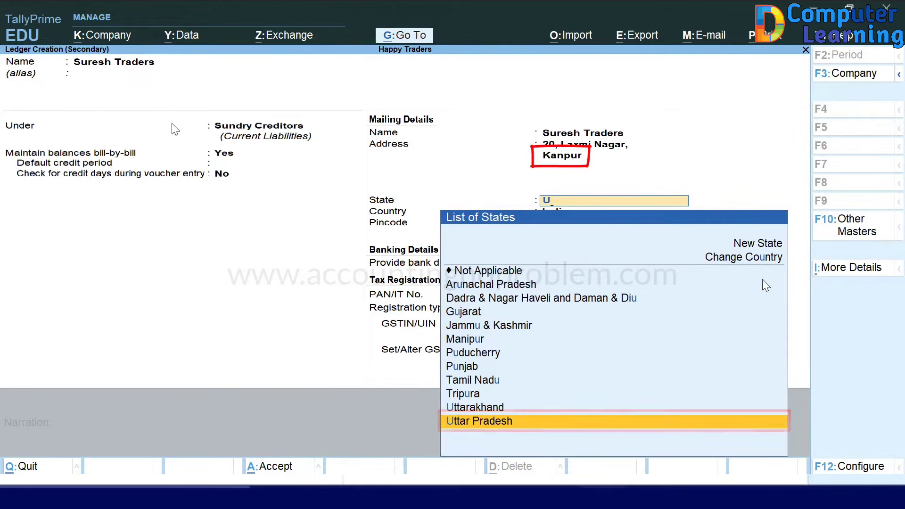
{"action": "key", "text": "Return"}
{"action": "type", "text": "208001"}
{"action": "key", "text": "Return"}
{"action": "key", "text": "Return"}
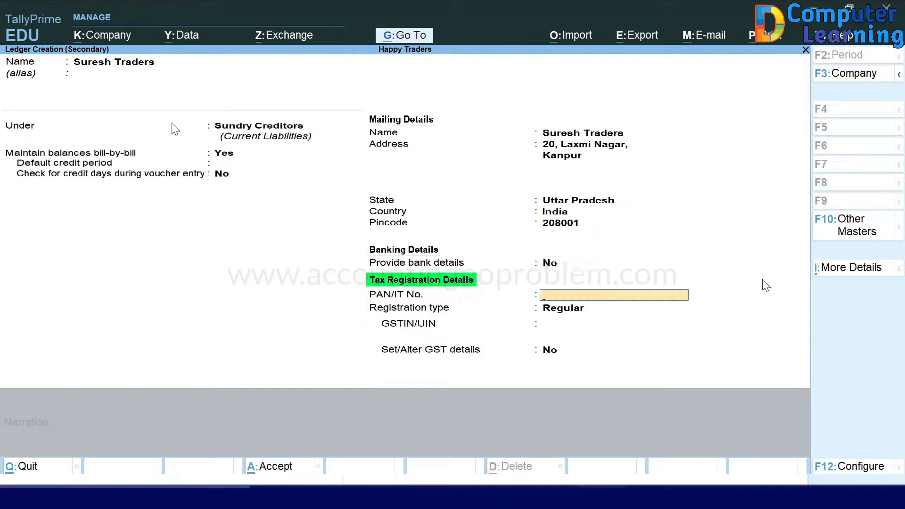
Step: Set registration type to Regular, enter the supplier's GSTIN, and finish the ledger
{"action": "key", "text": "Return"}
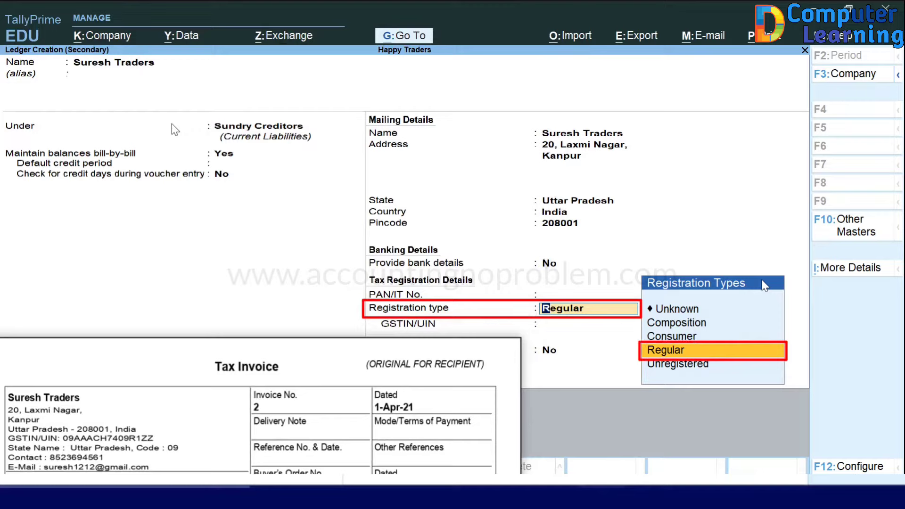
{"action": "key", "text": "Return"}
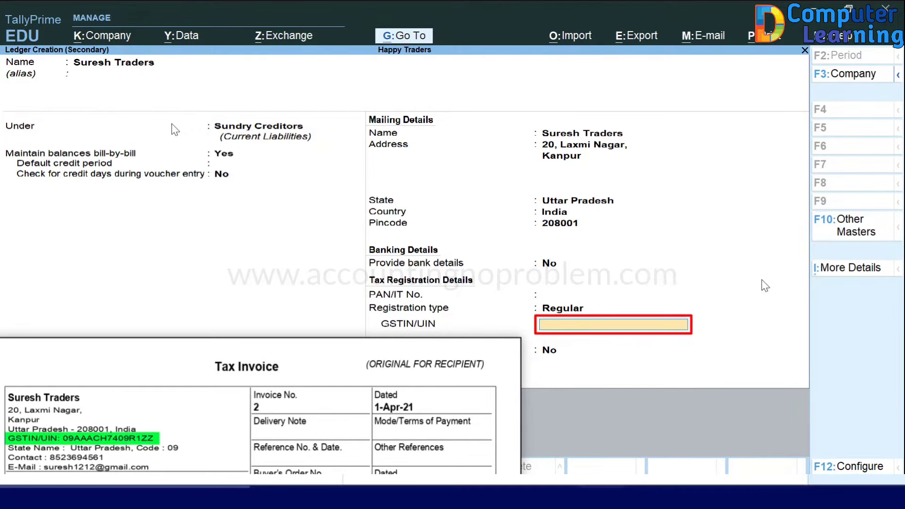
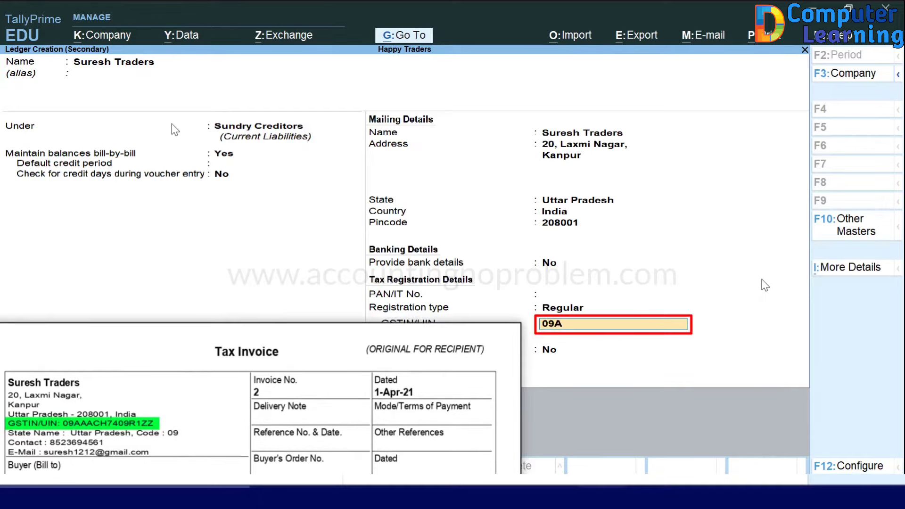
{"action": "key", "text": "Return"}
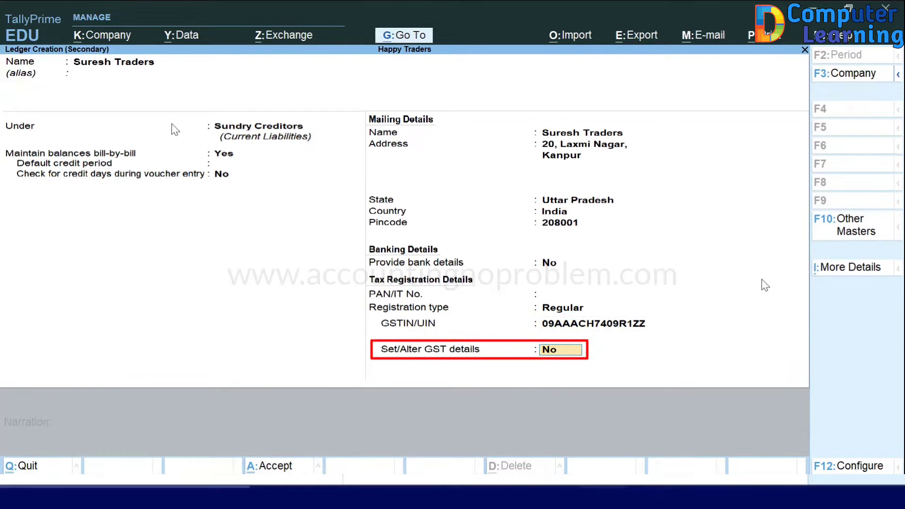
{"action": "key", "text": "Return"}
Step: Save the ledger to the voucher, confirm party details, and select Purchase Account as the purchase ledger
{"action": "key", "text": "Return"}
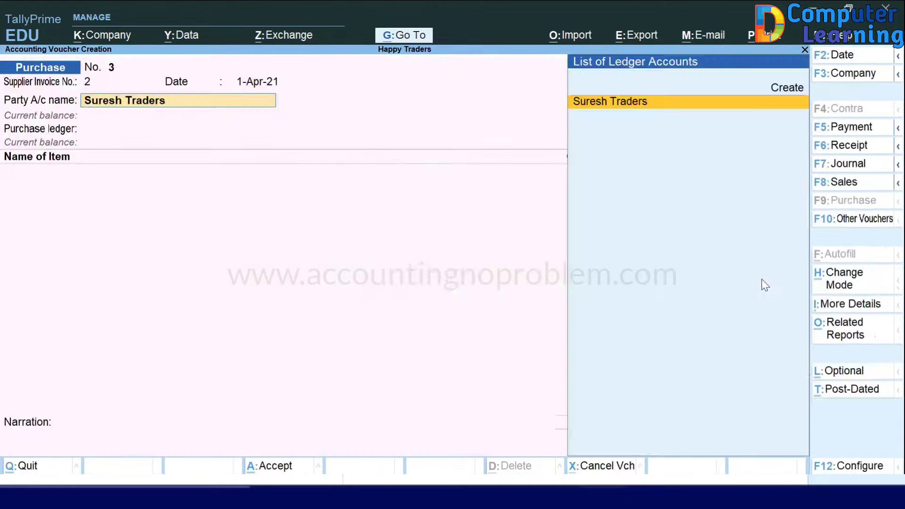
{"action": "key", "text": "Return"}
{"action": "key", "text": "Return"}
{"action": "key", "text": "Return"}
{"action": "key", "text": "Return"}
{"action": "key", "text": "Return"}
{"action": "key", "text": "Return"}
{"action": "key", "text": "Return"}
{"action": "key", "text": "Return"}
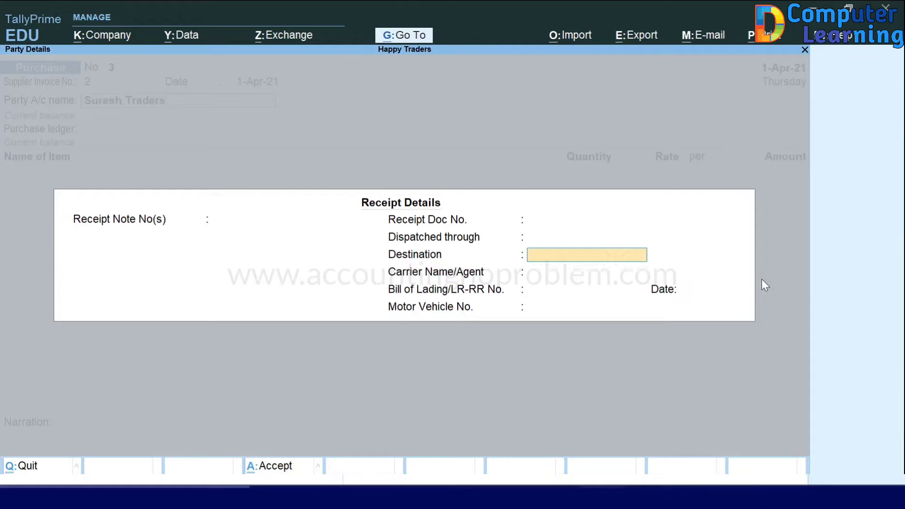
{"action": "key", "text": "Return"}
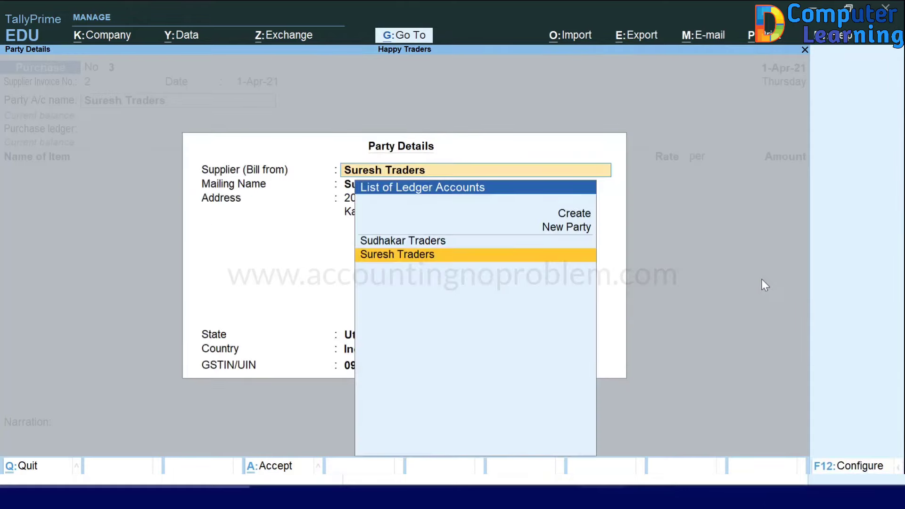
{"action": "key", "text": "Return"}
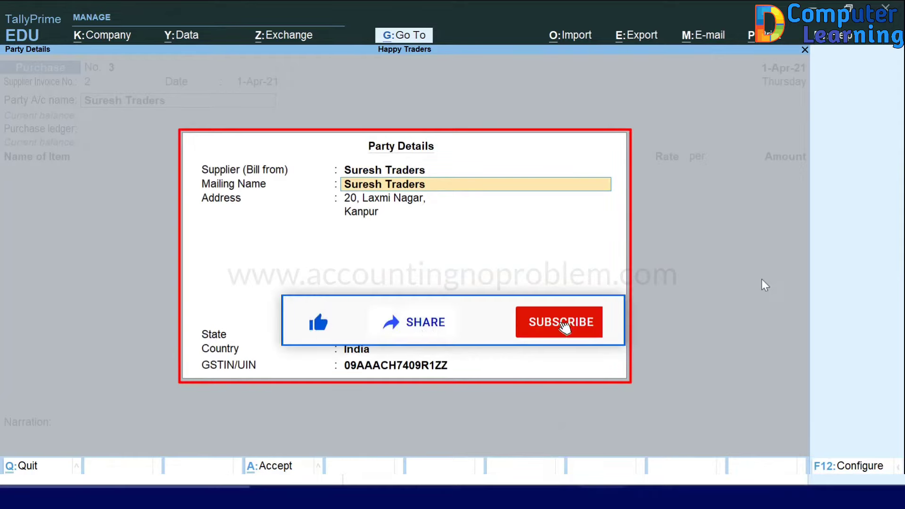
{"action": "key", "text": "Return"}
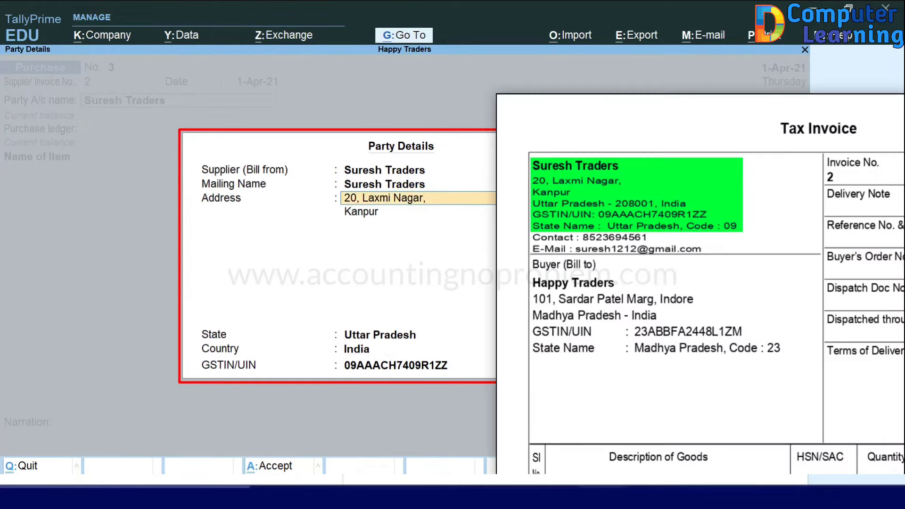
{"action": "key", "text": "Return"}
{"action": "key", "text": "Return"}
{"action": "key", "text": "Return"}
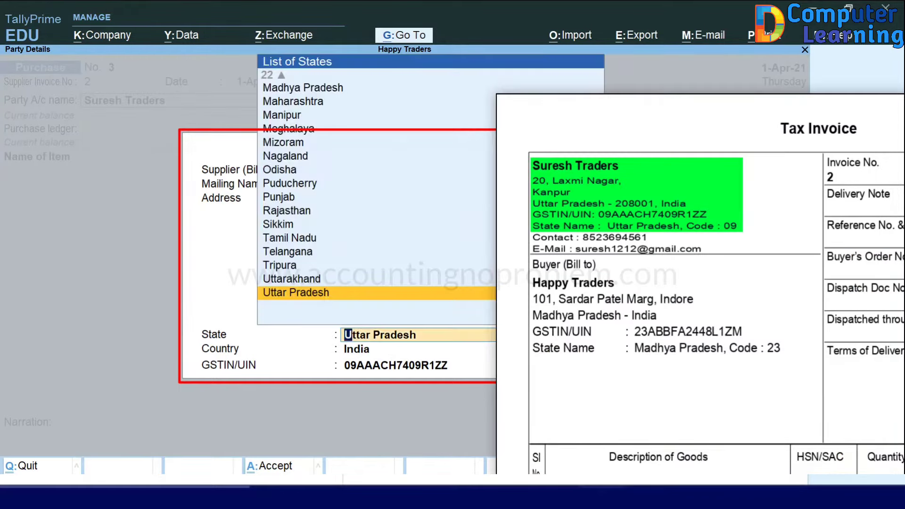
{"action": "key", "text": "Return"}
{"action": "key", "text": "Return"}
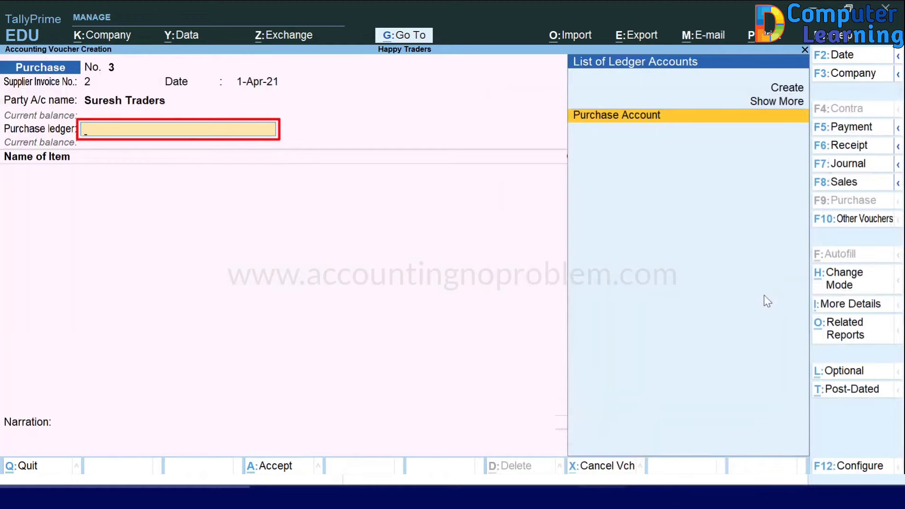
{"action": "key", "text": "Return"}
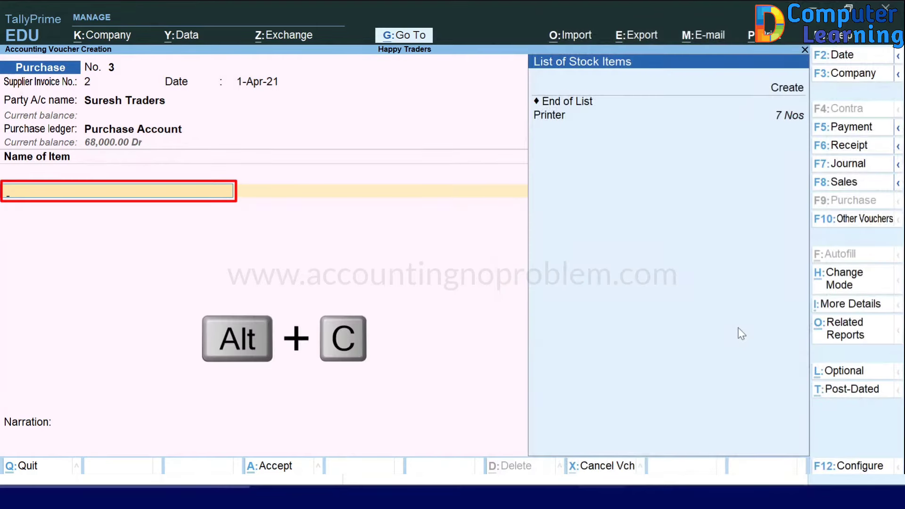
Step: Create stock item Monitor under Primary in Nos, with GST applicable and its GST details opened
{"action": "key", "text": "alt+c"}
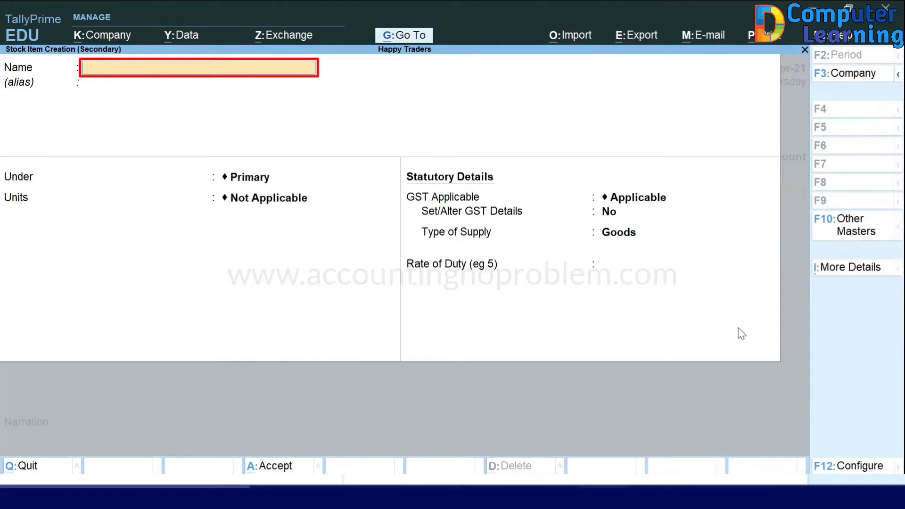
{"action": "type", "text": "Monitor"}
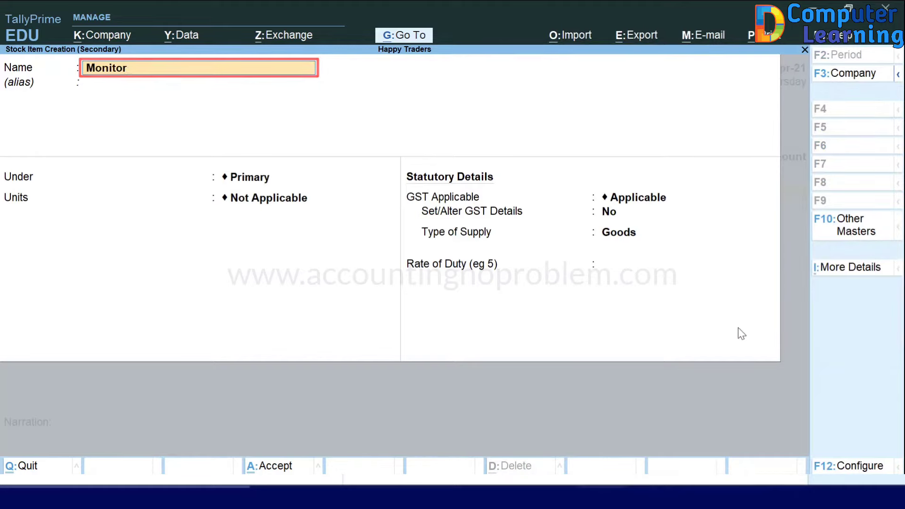
{"action": "key", "text": "Return"}
{"action": "key", "text": "Return"}
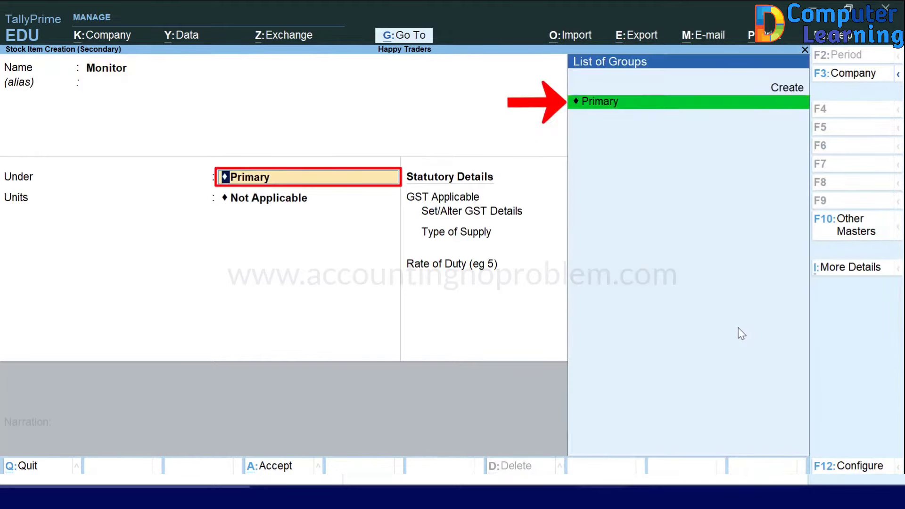
{"action": "key", "text": "Return"}
{"action": "key", "text": "Down"}
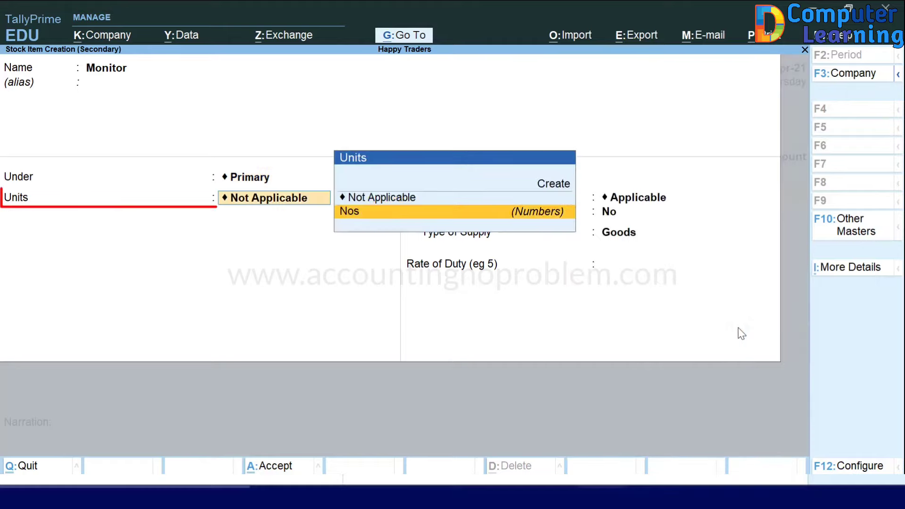
{"action": "key", "text": "Return"}
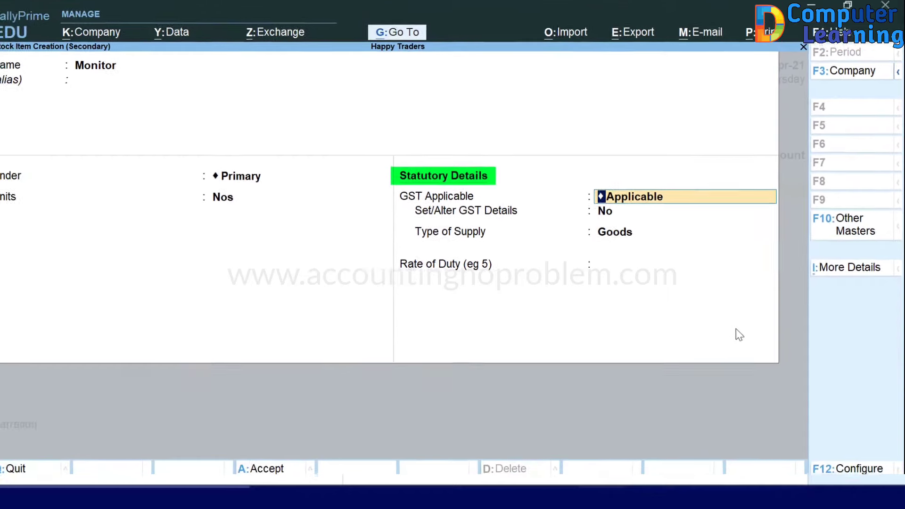
{"action": "key", "text": "Return"}
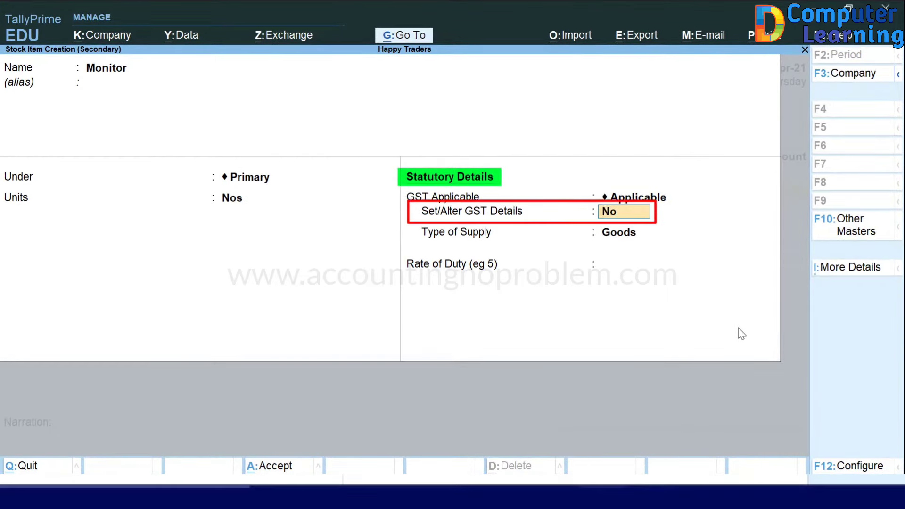
{"action": "type", "text": "y"}
{"action": "key", "text": "Return"}
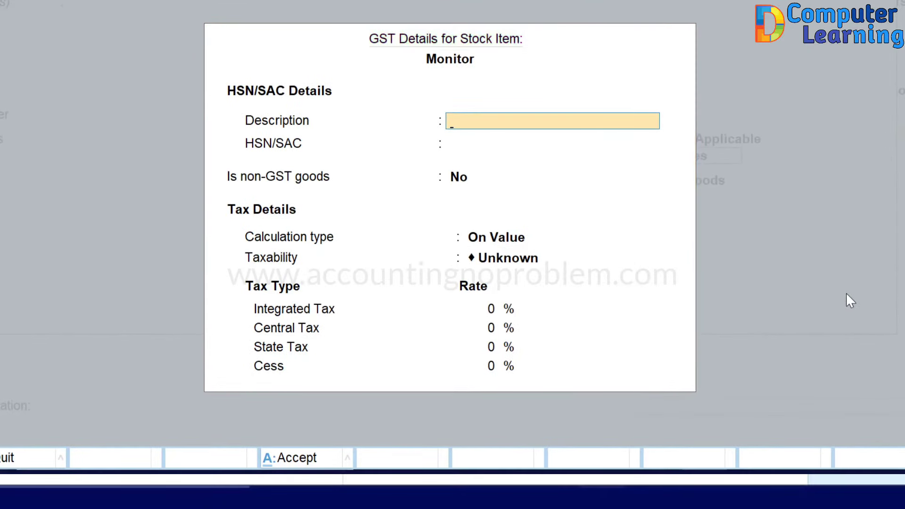
Step: Enter description Electronics and HSN/SAC 8528, keeping calculation On Value
{"action": "type", "text": "El"}
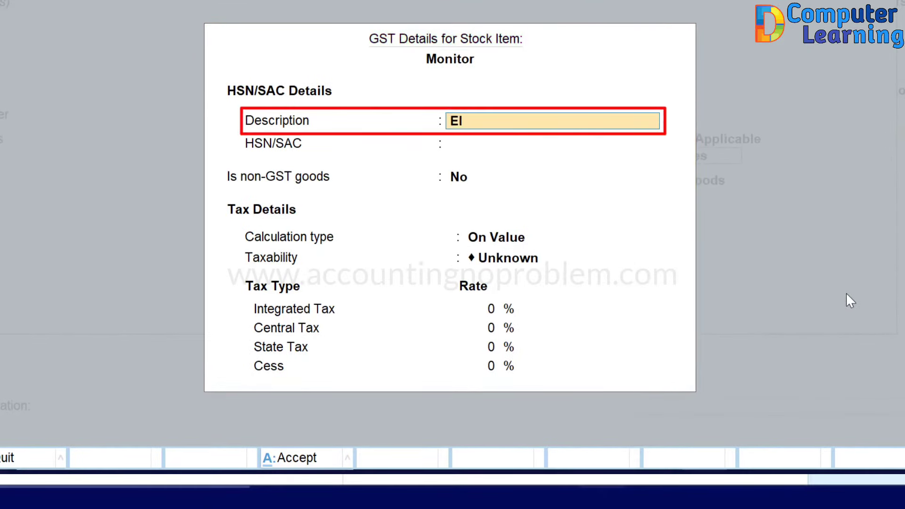
{"action": "type", "text": "ectronics"}
{"action": "key", "text": "Return"}
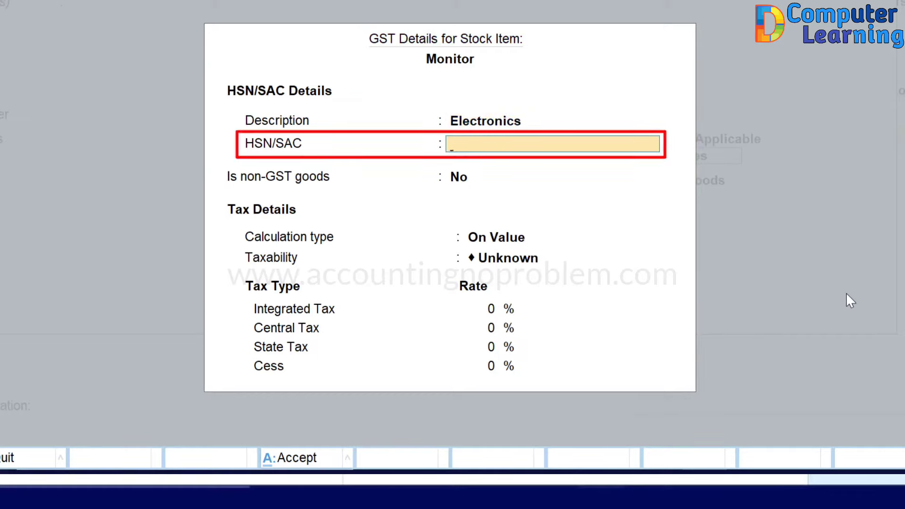
{"action": "type", "text": "8528"}
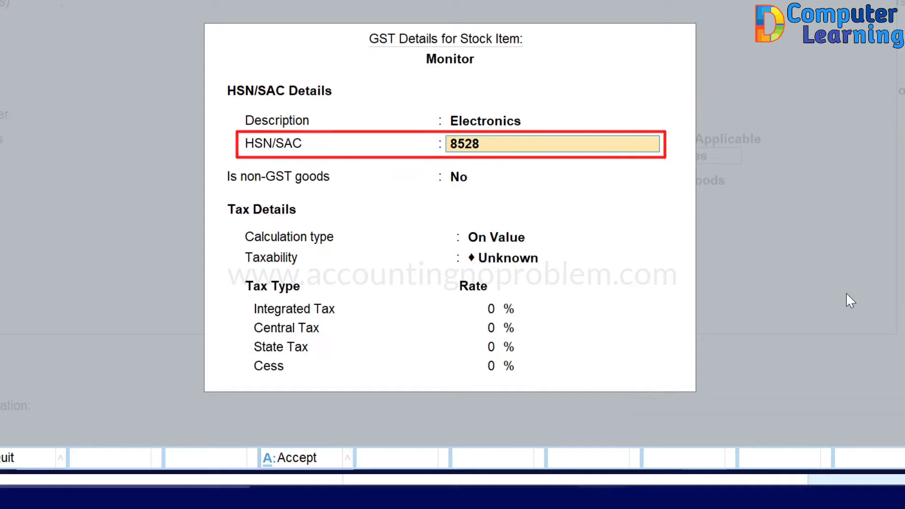
{"action": "key", "text": "Return"}
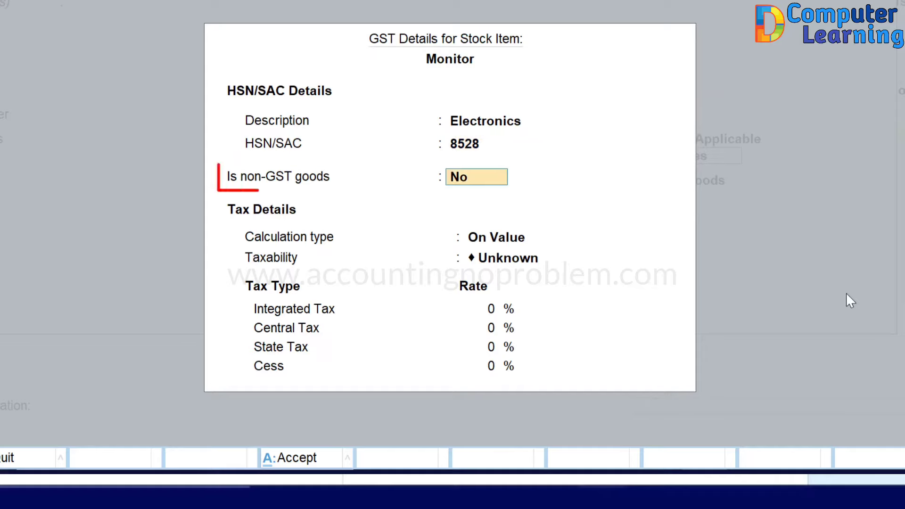
{"action": "key", "text": "Return"}
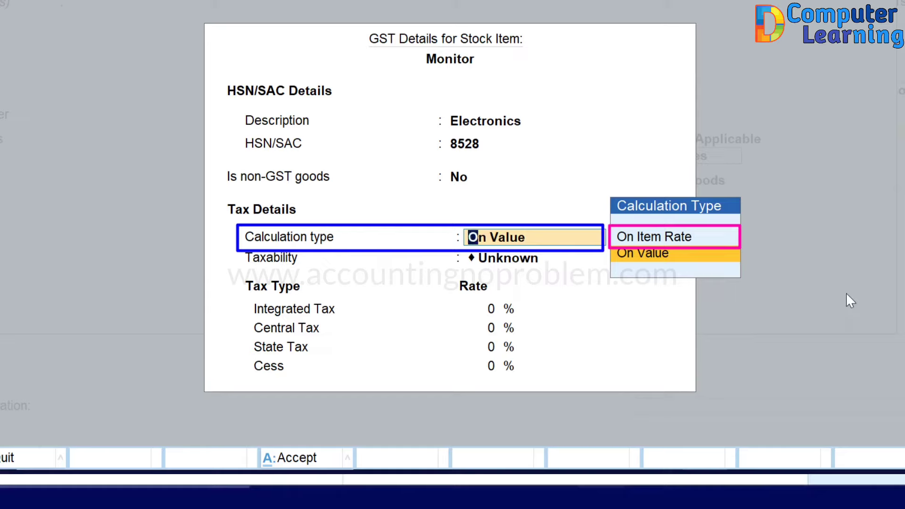
{"action": "key", "text": "Return"}
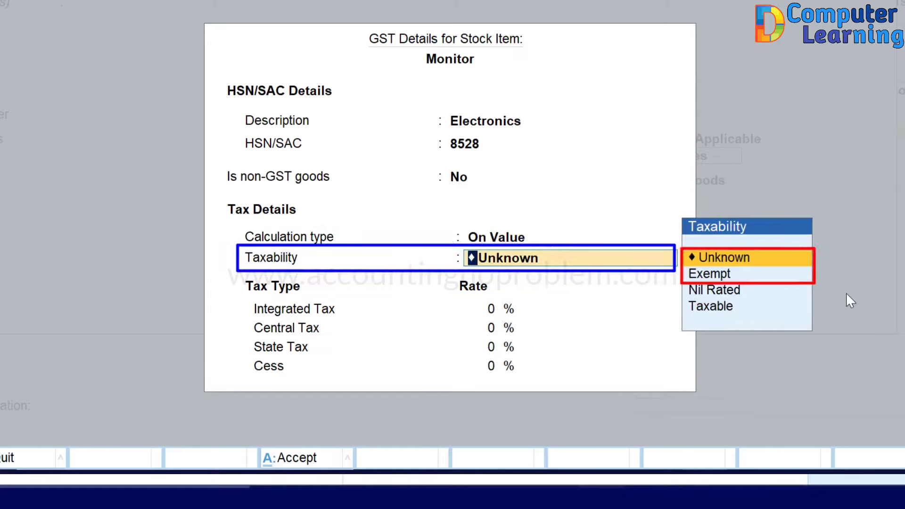
Step: Mark Monitor Taxable at 18% integrated tax, with 9% central and 9% state tax
{"action": "key", "text": "Down"}
{"action": "key", "text": "Down"}
{"action": "key", "text": "Down"}
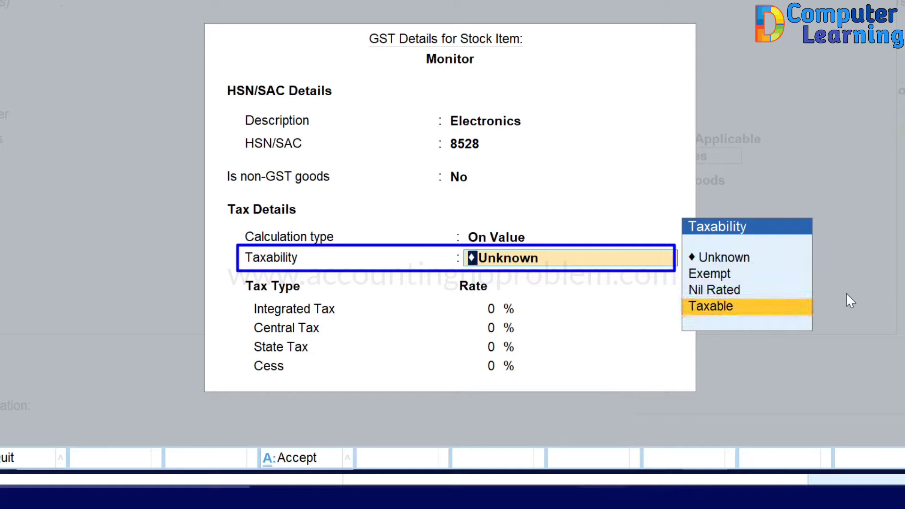
{"action": "key", "text": "Return"}
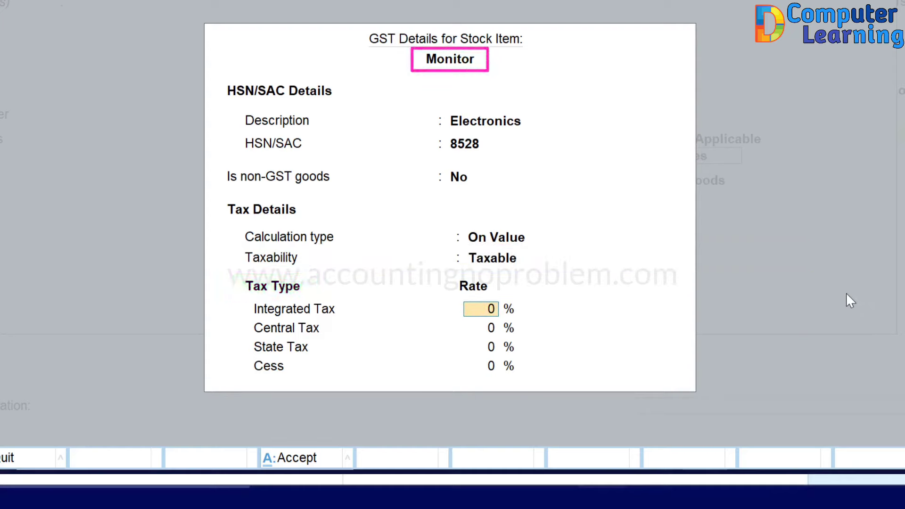
{"action": "type", "text": "18"}
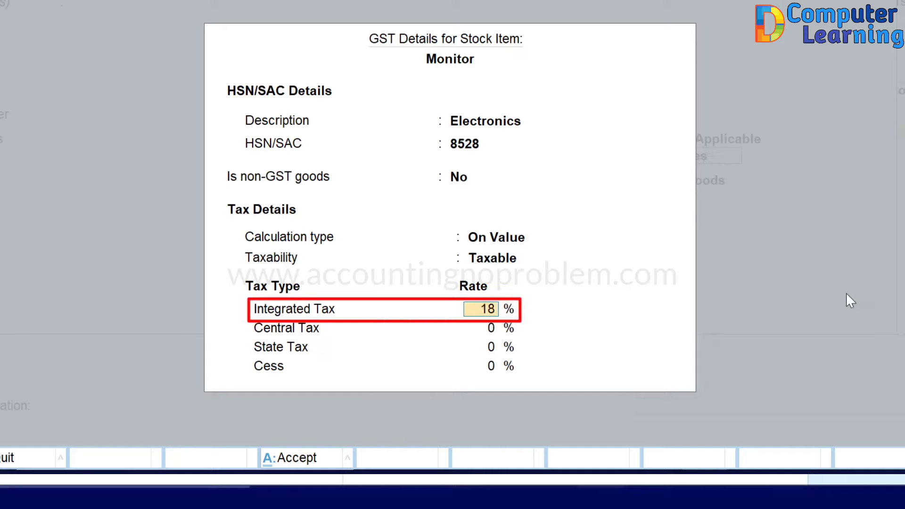
{"action": "key", "text": "Return"}
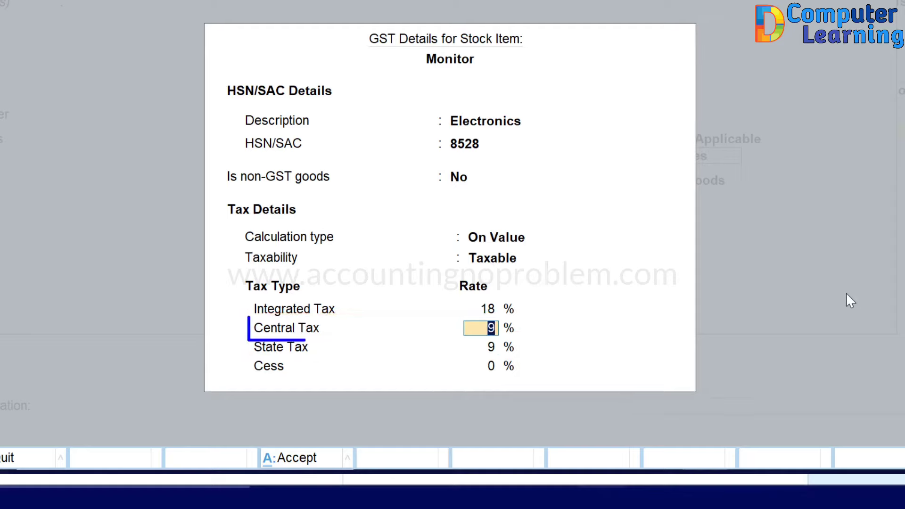
{"action": "key", "text": "Return"}
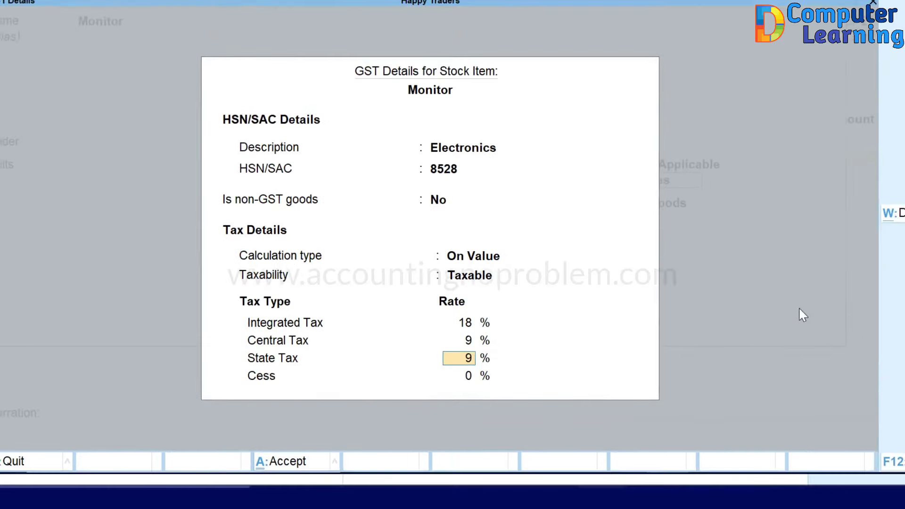
{"action": "key", "text": "Return"}
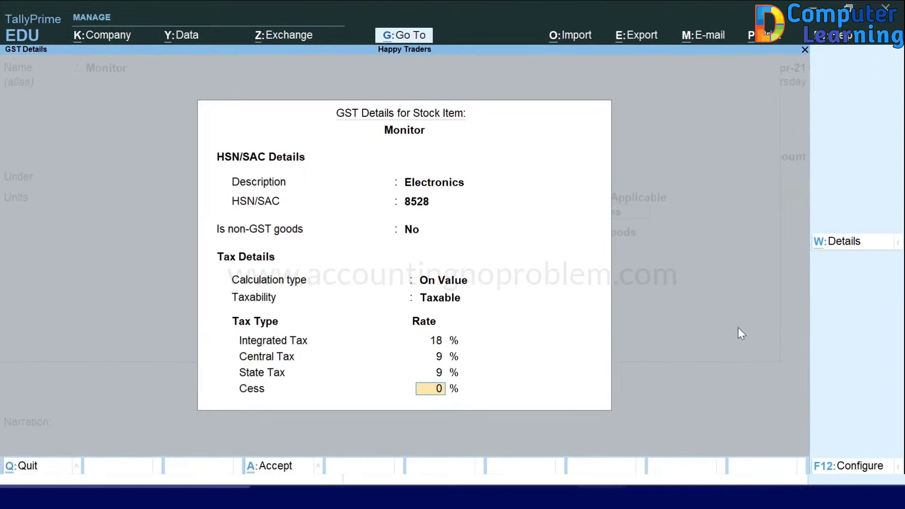
{"action": "key", "text": "Return"}
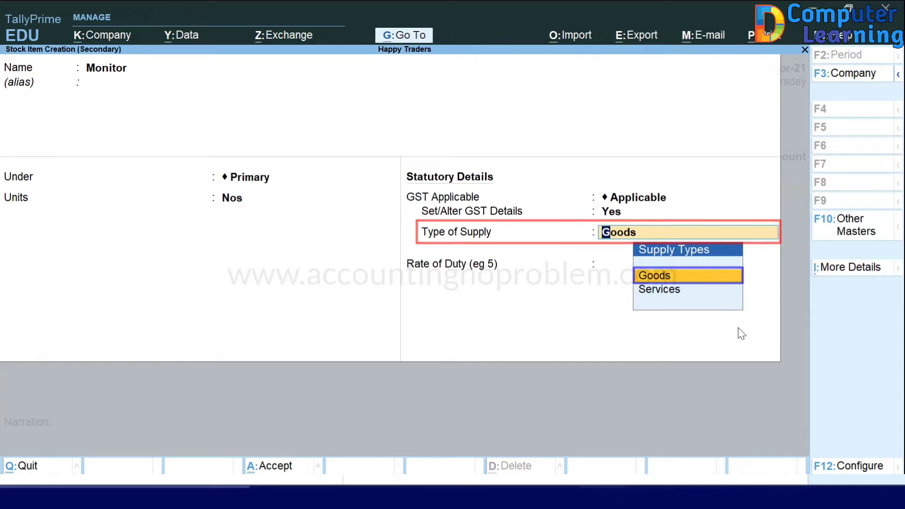
Step: Save Monitor as Goods and add 5 Nos at 10,000.00 for 50,000.00 to the voucher
{"action": "key", "text": "Return"}
{"action": "key", "text": "Return"}
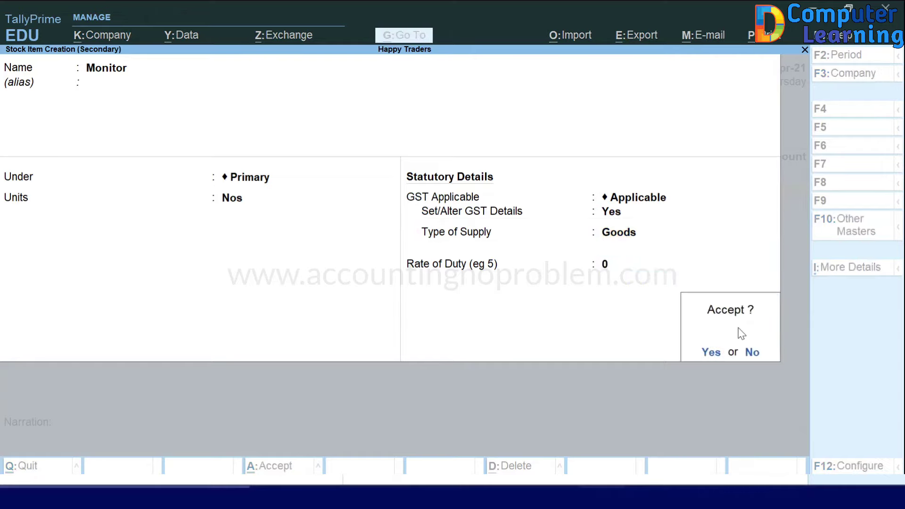
{"action": "key", "text": "Return"}
{"action": "key", "text": "Return"}
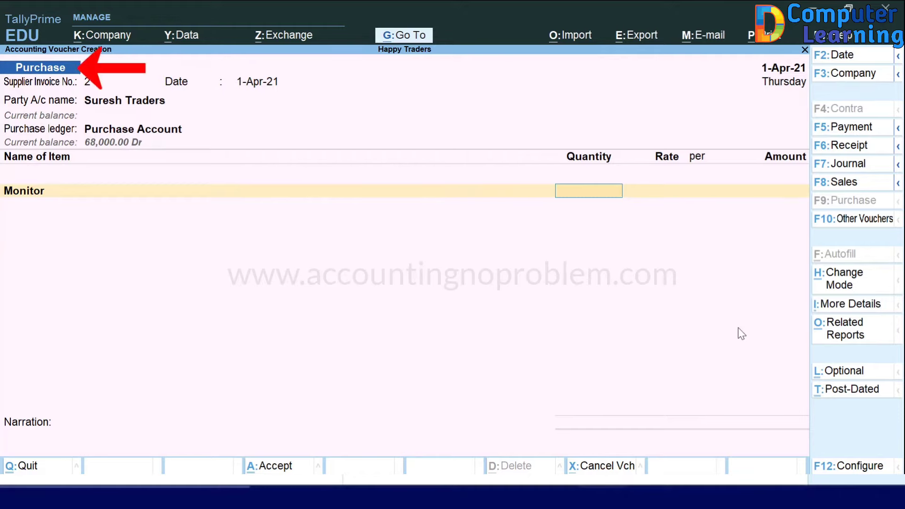
{"action": "type", "text": "5"}
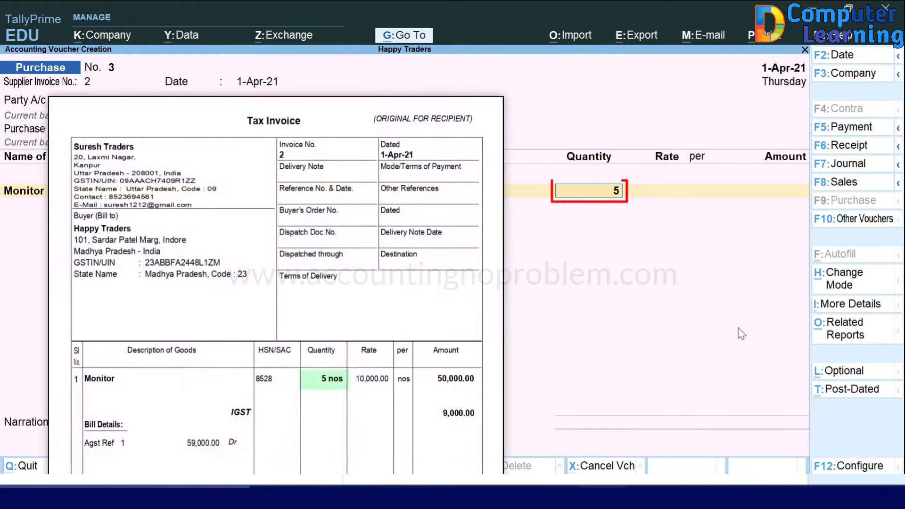
{"action": "key", "text": "Return"}
{"action": "type", "text": "10,000"}
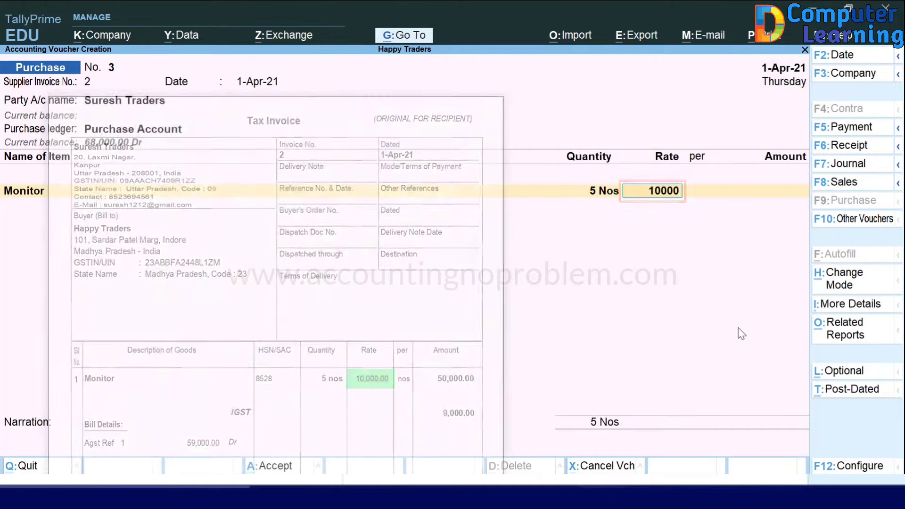
{"action": "key", "text": "Return"}
{"action": "key", "text": "Return"}
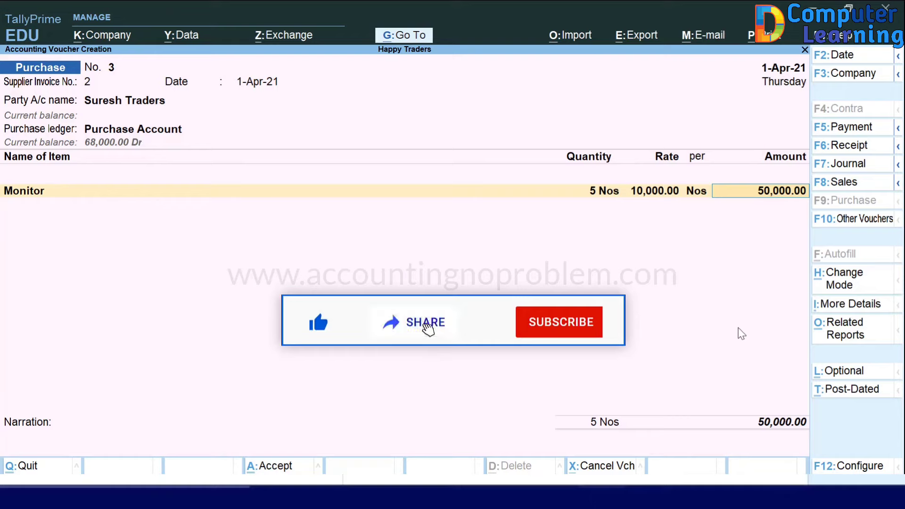
{"action": "key", "text": "Return"}
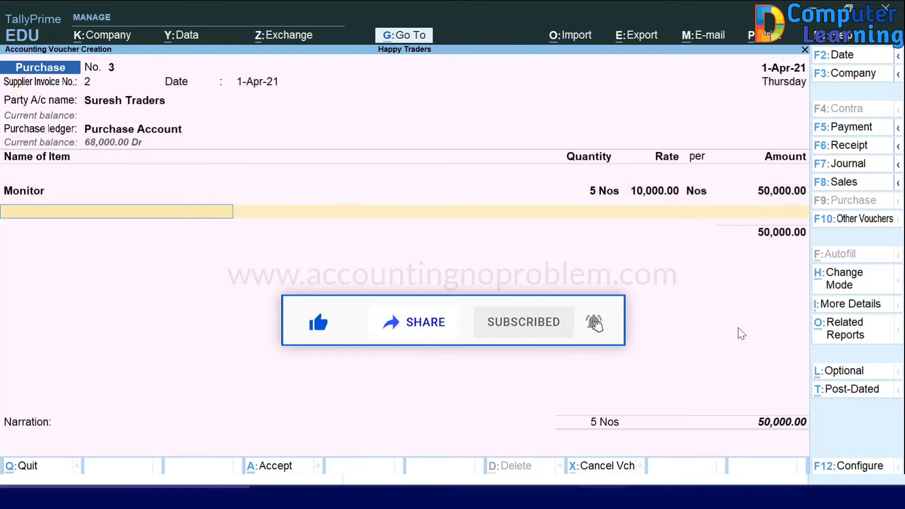
{"action": "key", "text": "Return"}
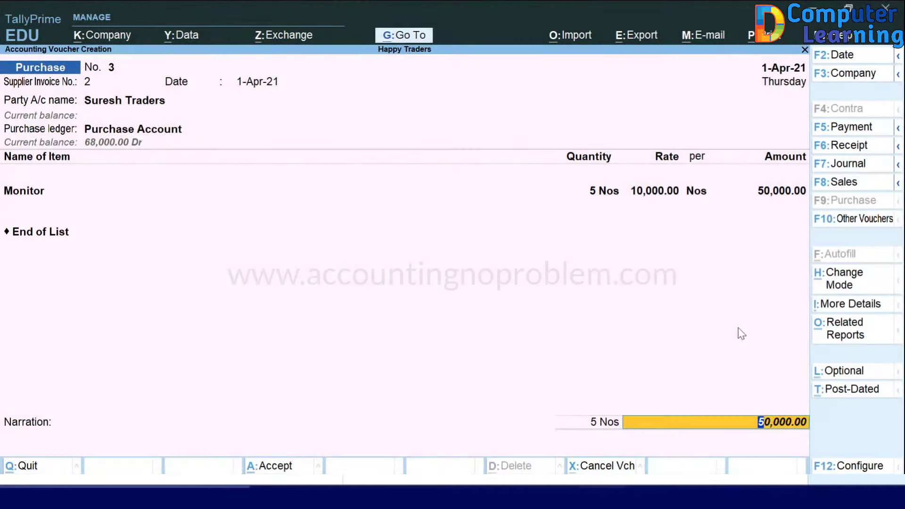
{"action": "key", "text": "BackSpace"}
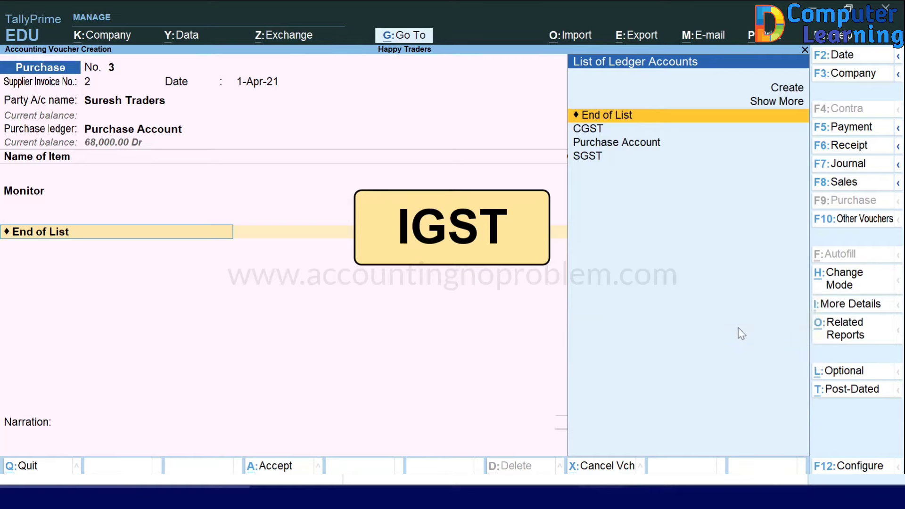
Step: Create a new IGST ledger under Duties & Taxes
{"action": "key", "text": "Up"}
{"action": "key", "text": "Up"}
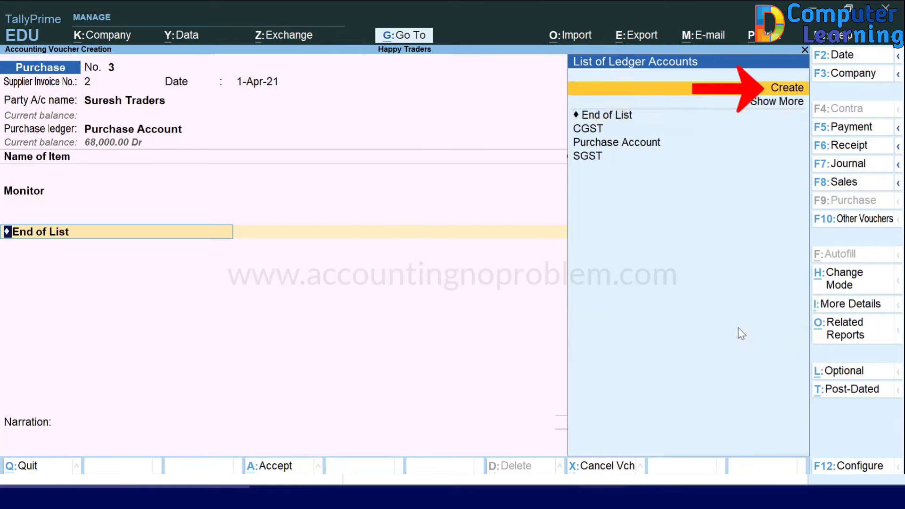
{"action": "key", "text": "Return"}
{"action": "type", "text": "IG"}
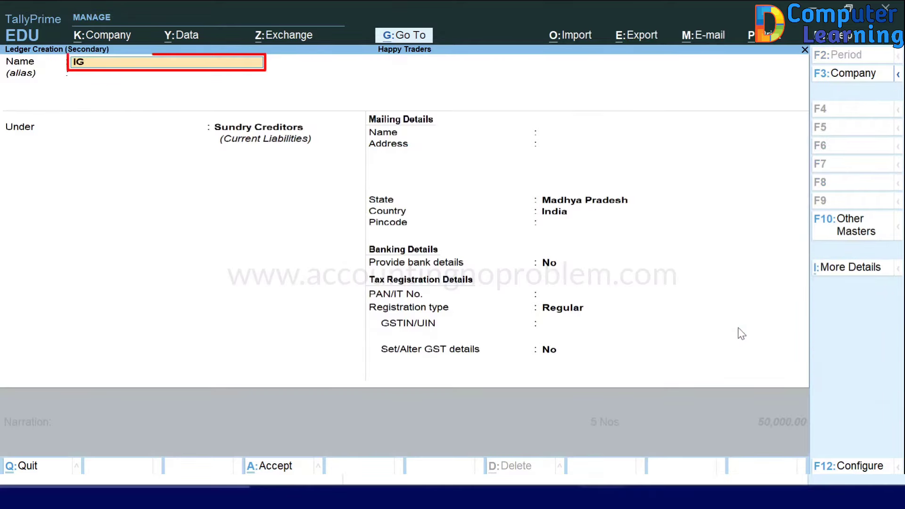
{"action": "type", "text": "ST"}
{"action": "key", "text": "Return"}
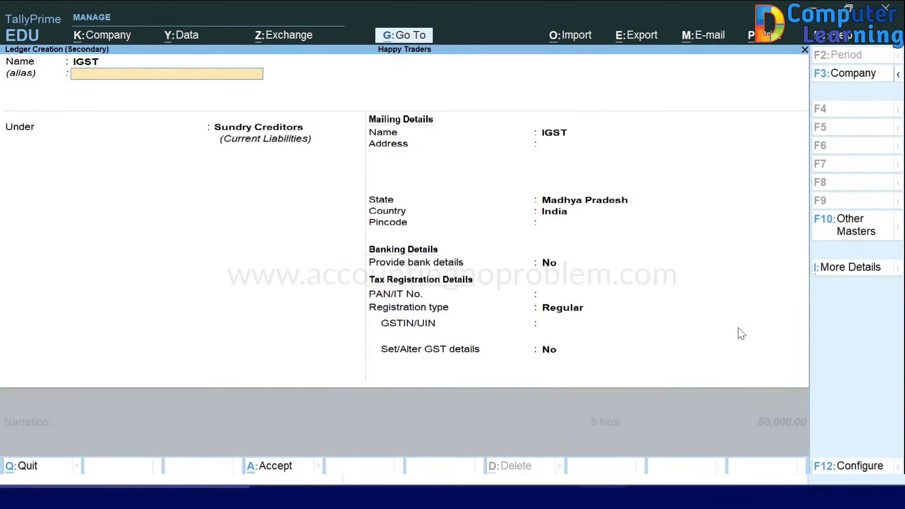
{"action": "key", "text": "Return"}
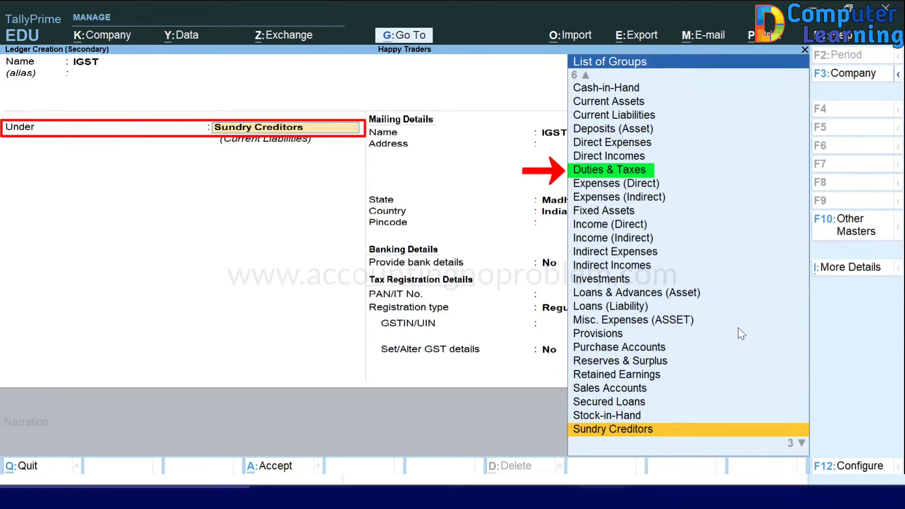
{"action": "type", "text": "D"}
{"action": "key", "text": "Down"}
{"action": "key", "text": "Down"}
{"action": "key", "text": "Down"}
{"action": "key", "text": "Return"}
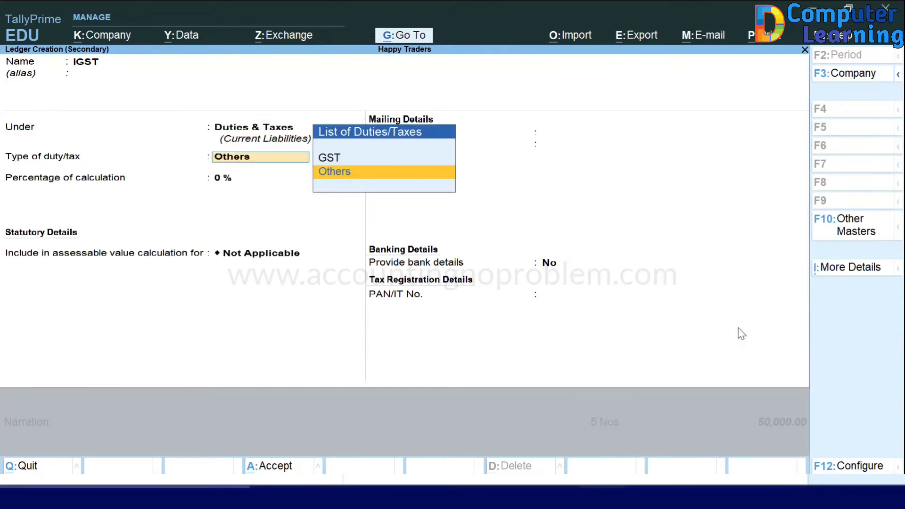
Step: Set the IGST ledger to GST Integrated Tax, adding 9,000.00 IGST to the voucher
{"action": "key", "text": "Up"}
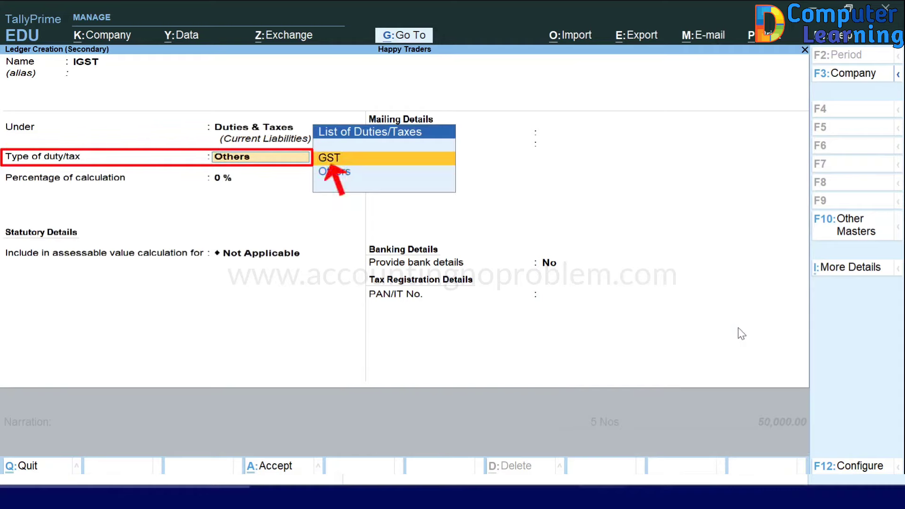
{"action": "key", "text": "Return"}
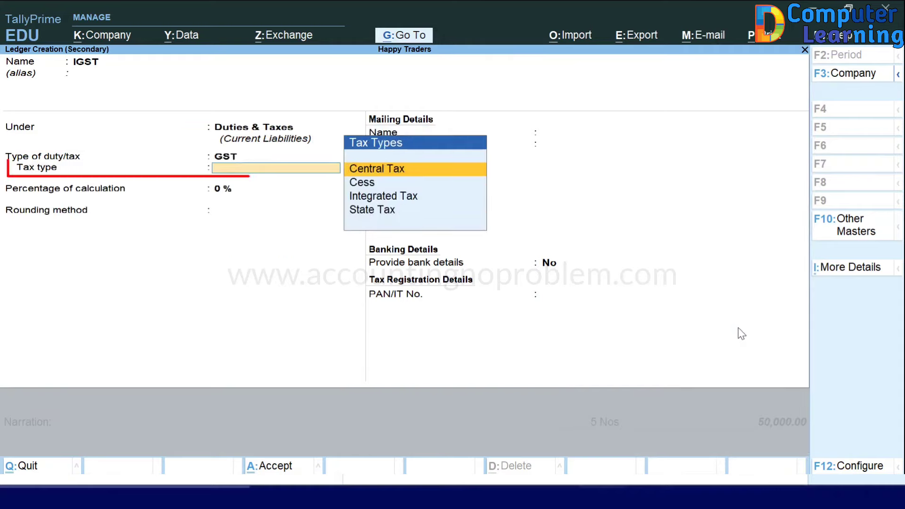
{"action": "key", "text": "Down"}
{"action": "key", "text": "Down"}
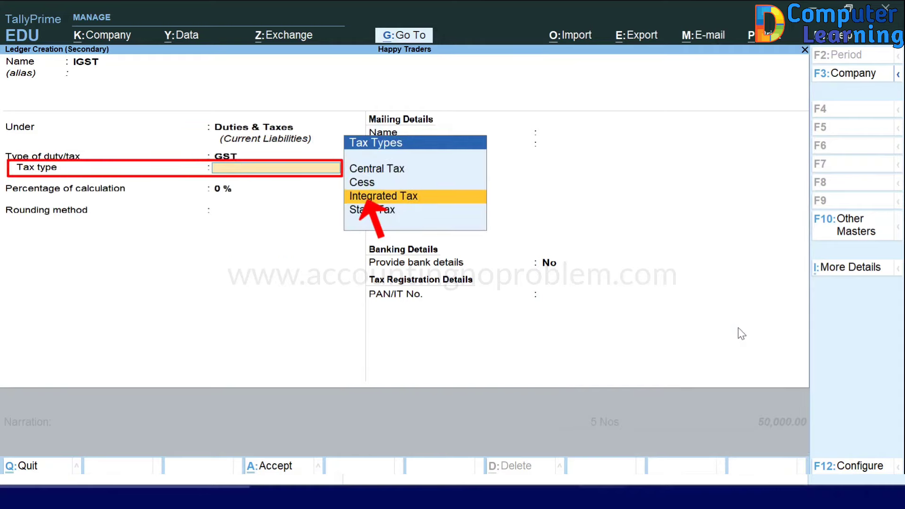
{"action": "key", "text": "Return"}
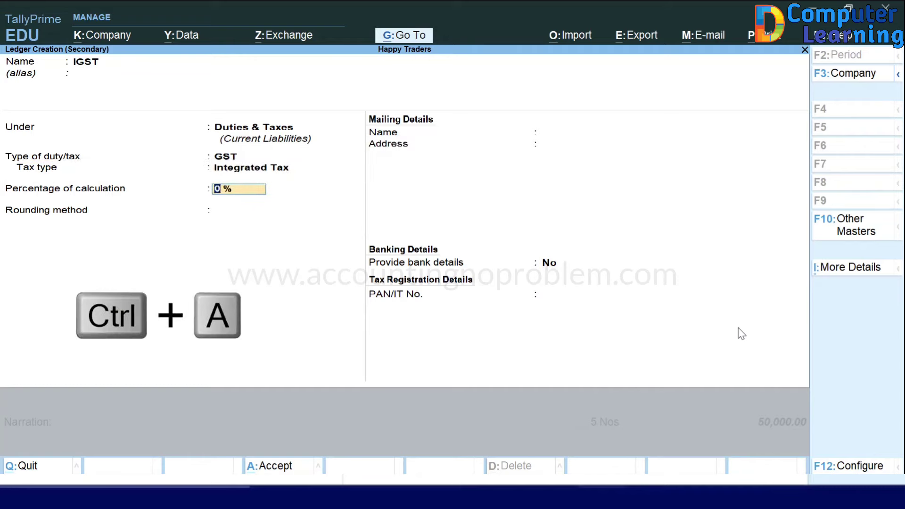
{"action": "key", "text": "ctrl+a"}
{"action": "key", "text": "Return"}
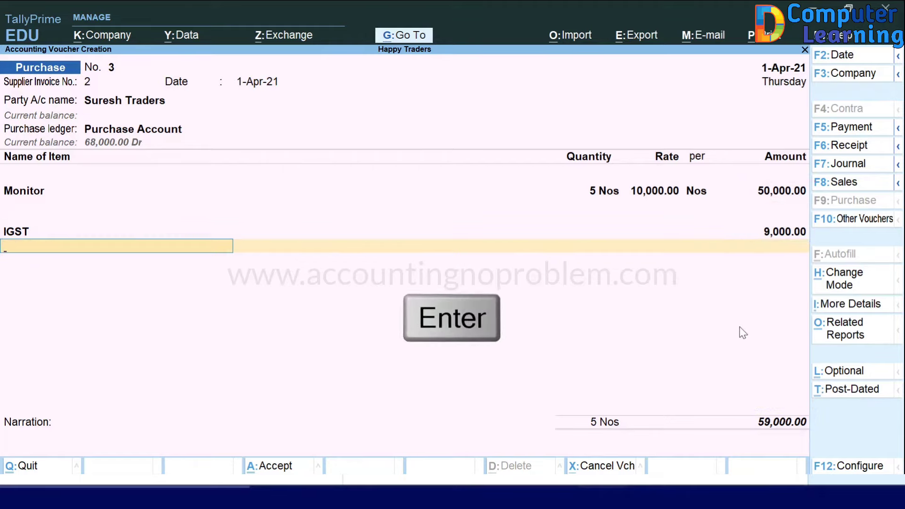
Step: Record new bill reference 2 for 59,000.00 Cr and save Purchase voucher No. 3
{"action": "key", "text": "Return"}
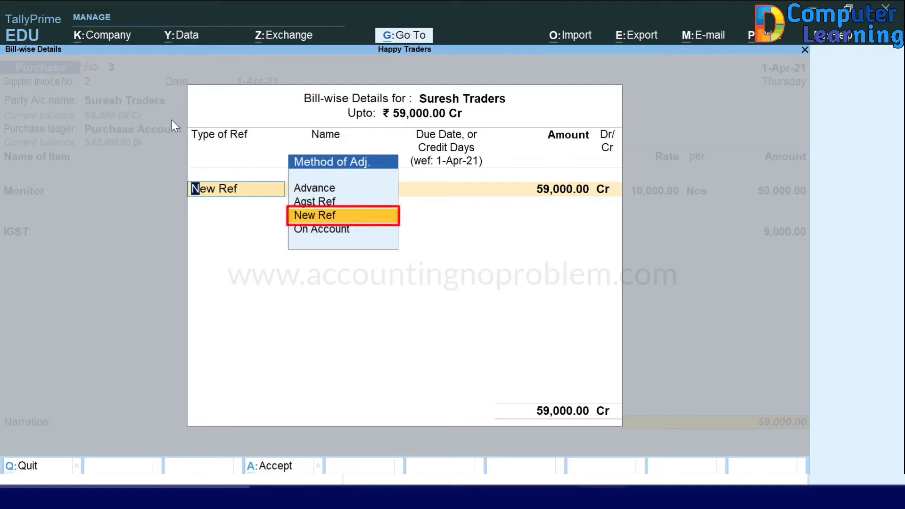
{"action": "key", "text": "Return"}
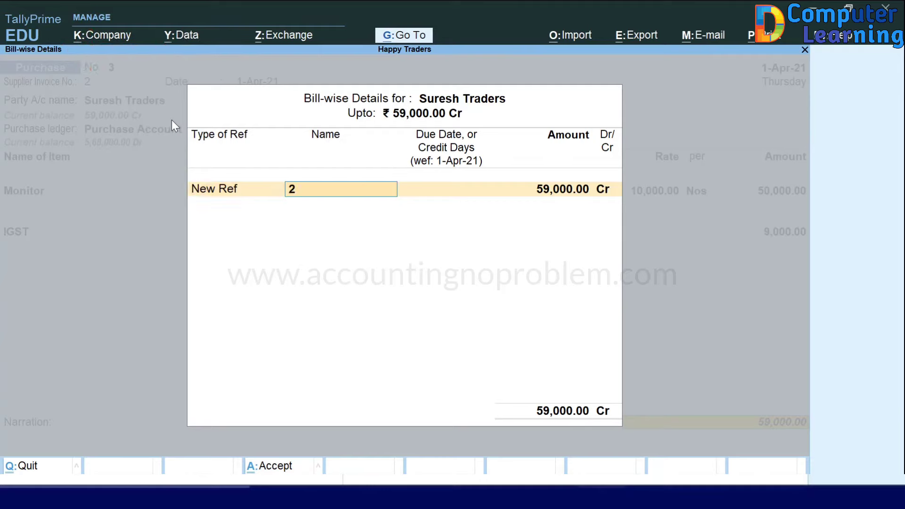
{"action": "key", "text": "Return"}
{"action": "key", "text": "Return"}
{"action": "key", "text": "Return"}
{"action": "key", "text": "Return"}
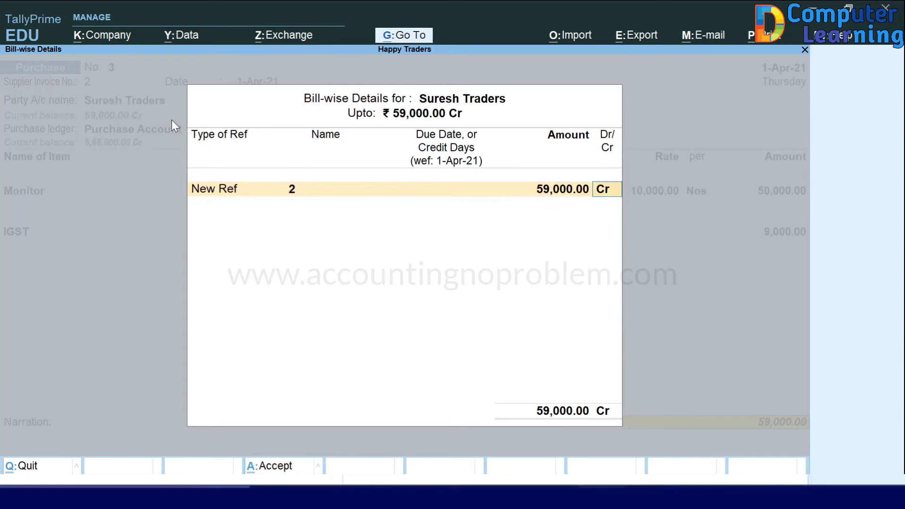
{"action": "key", "text": "Return"}
{"action": "key", "text": "Return"}
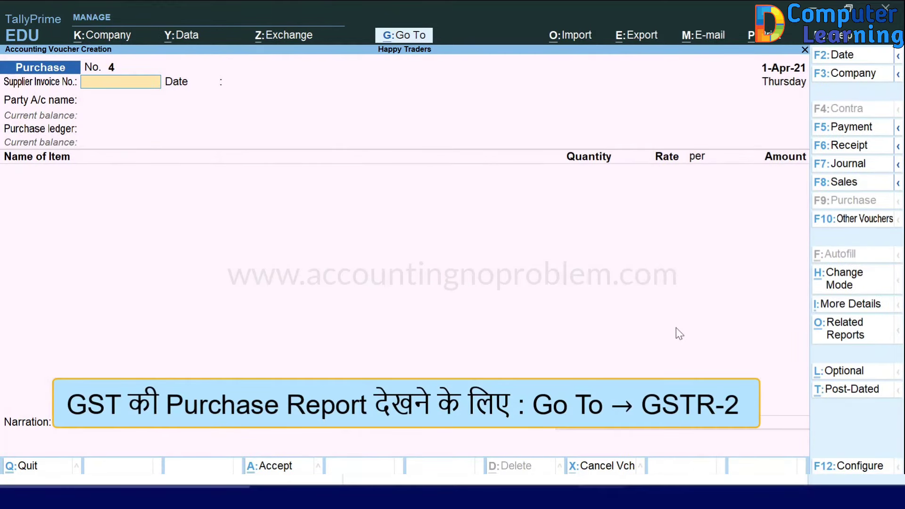
Step: Check the April 2021 GSTR-2 B2B invoice suppliers, then return to the blank voucher
{"action": "left_click", "coordinate": [424, 35]}
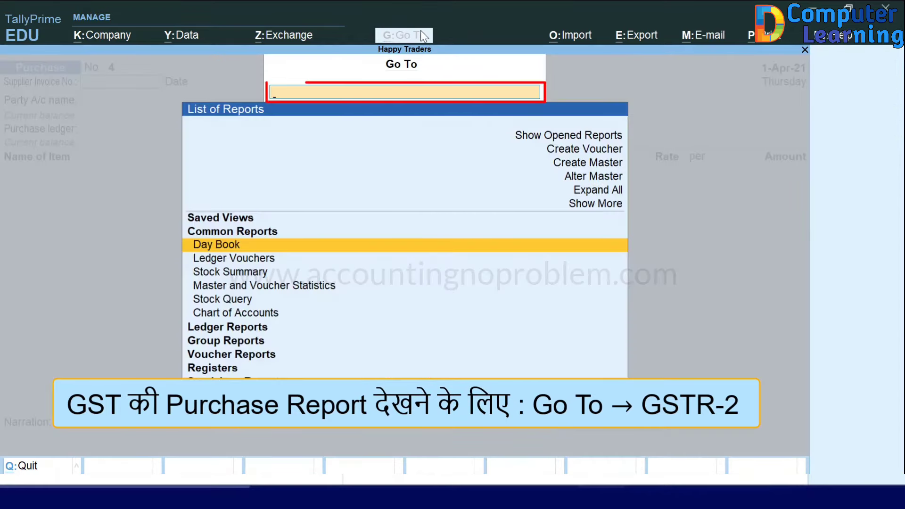
{"action": "type", "text": "Gst"}
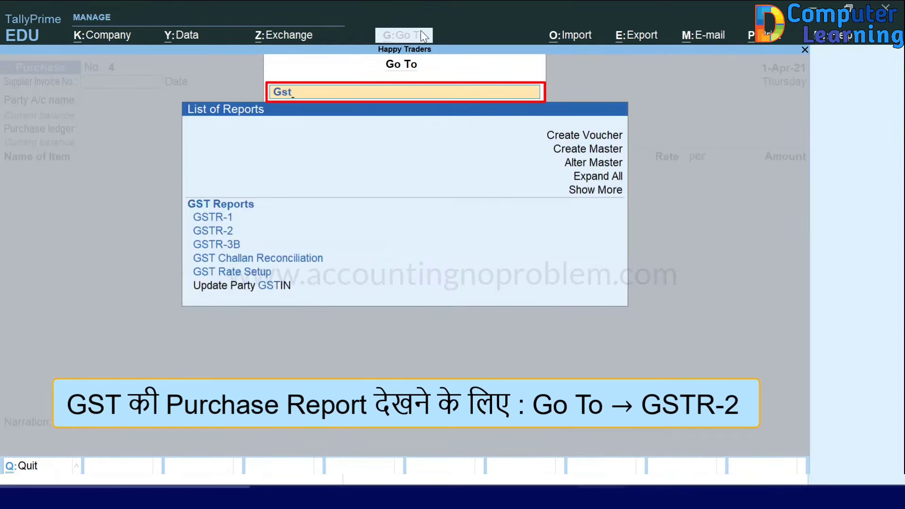
{"action": "key", "text": "Down"}
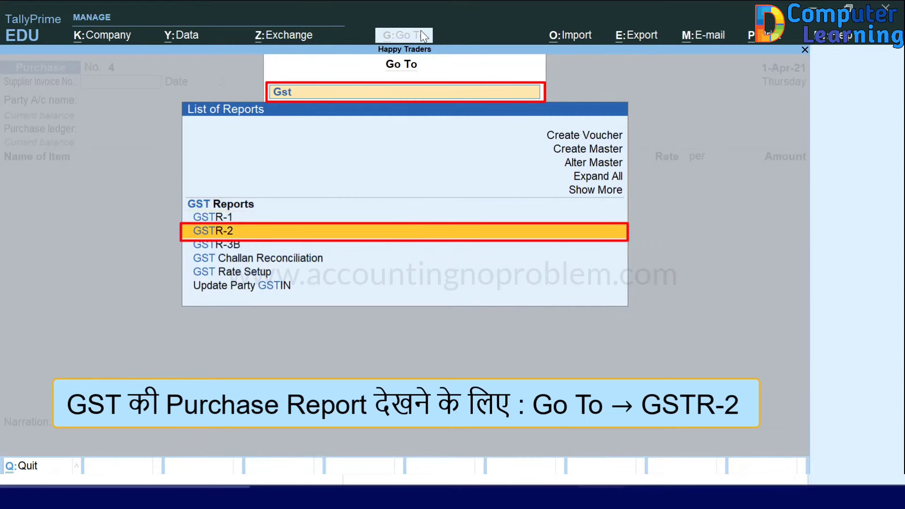
{"action": "key", "text": "Return"}
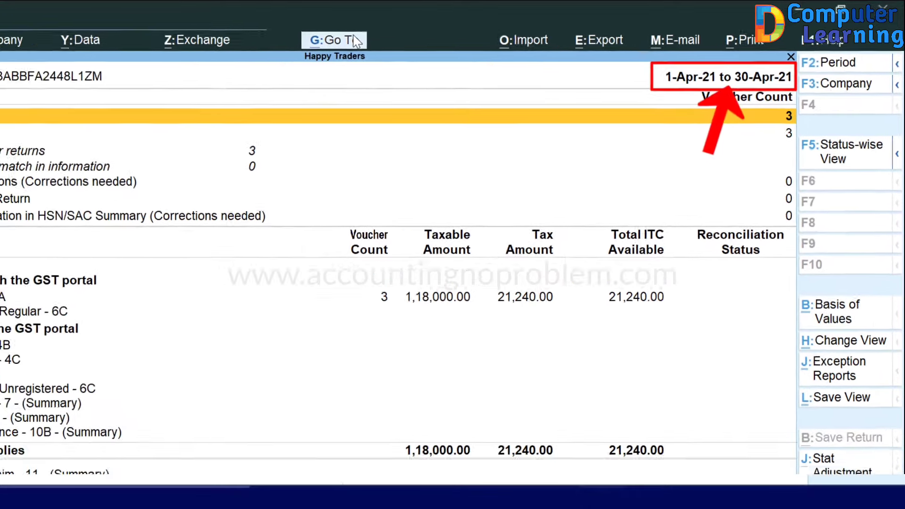
{"action": "key", "text": "Down"}
{"action": "key", "text": "Down"}
{"action": "key", "text": "Down"}
{"action": "key", "text": "Down"}
{"action": "key", "text": "Down"}
{"action": "key", "text": "Down"}
{"action": "key", "text": "Down"}
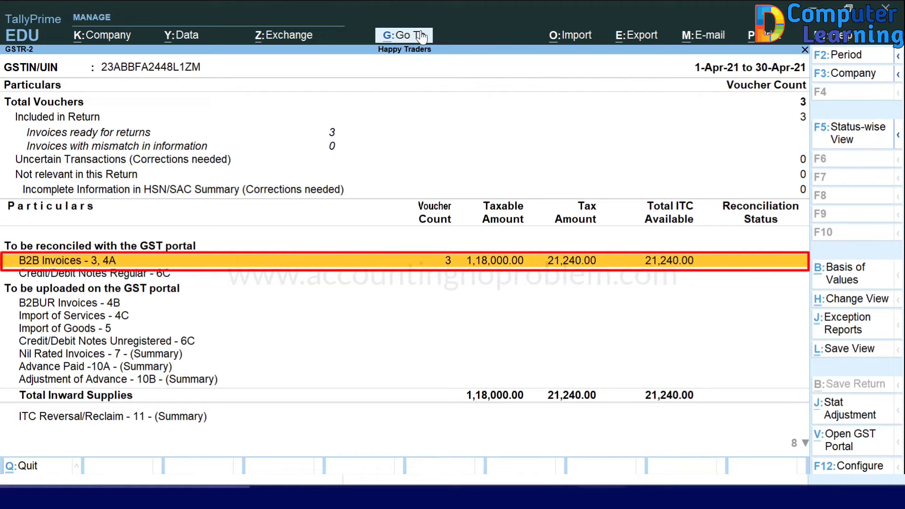
{"action": "key", "text": "Return"}
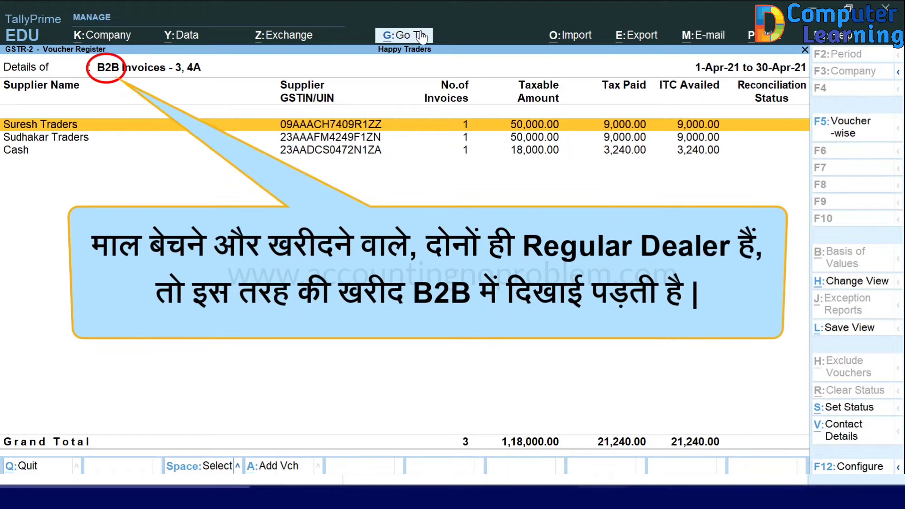
{"action": "key", "text": "Escape"}
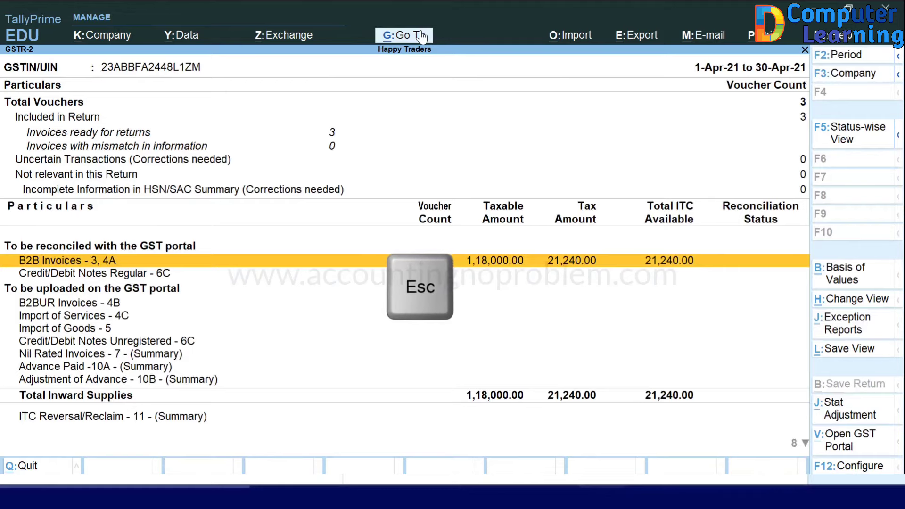
{"action": "key", "text": "Escape"}
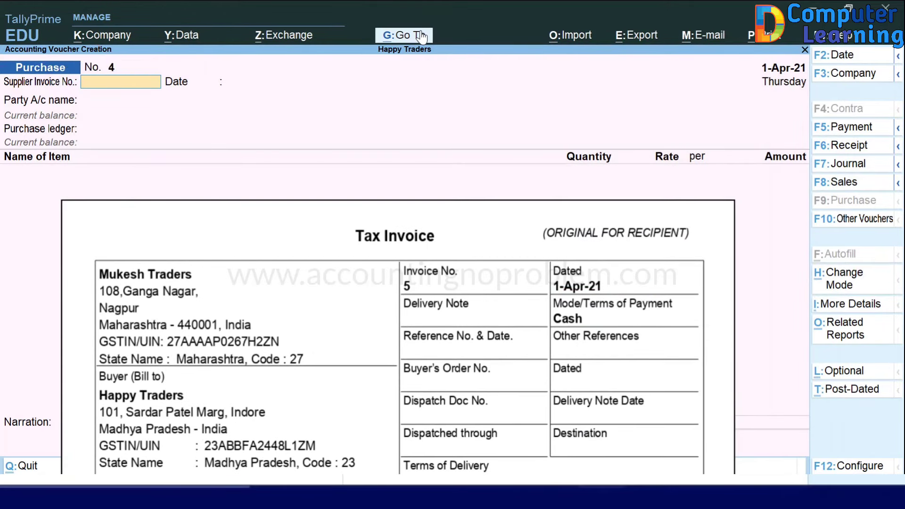
Step: Enter supplier invoice number 5 dated 1-Apr-21 on Purchase No. 4
{"action": "type", "text": "5"}
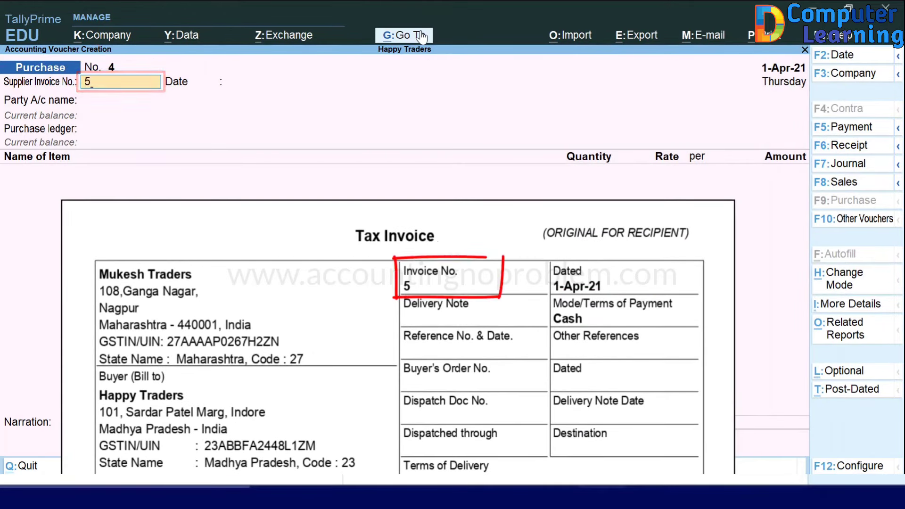
{"action": "key", "text": "Return"}
{"action": "type", "text": "1.4.21"}
{"action": "key", "text": "Return"}
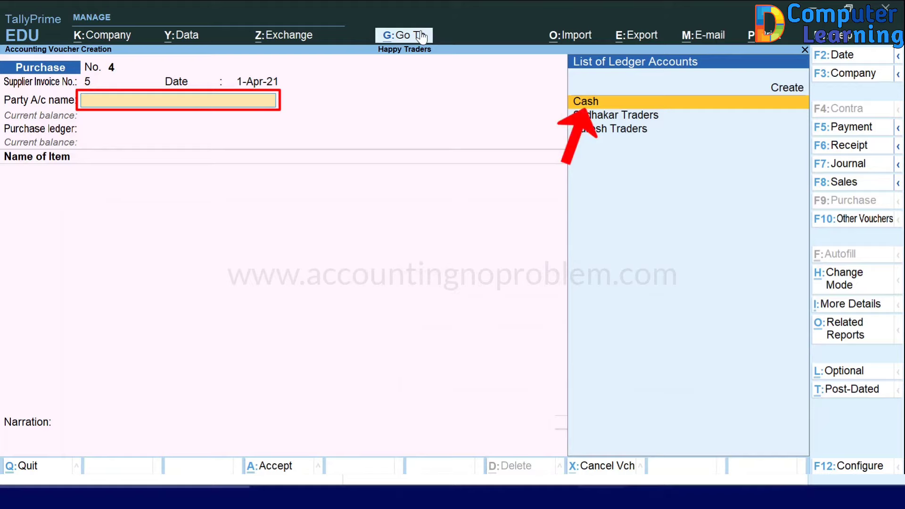
Step: Keep Cash as the party account and enter Mukesh Traders as the supplier name
{"action": "key", "text": "Return"}
{"action": "key", "text": "Return"}
{"action": "key", "text": "Return"}
{"action": "key", "text": "Return"}
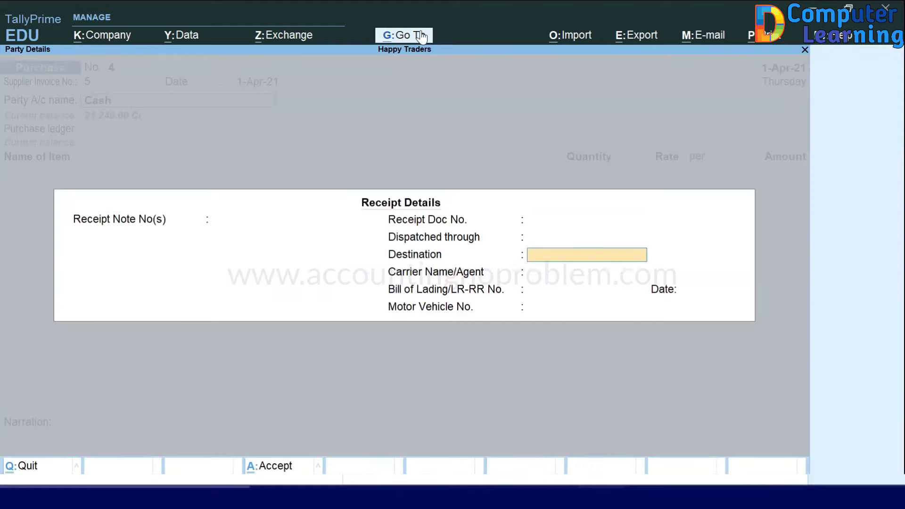
{"action": "key", "text": "Return"}
{"action": "key", "text": "Return"}
{"action": "key", "text": "Return"}
{"action": "key", "text": "Return"}
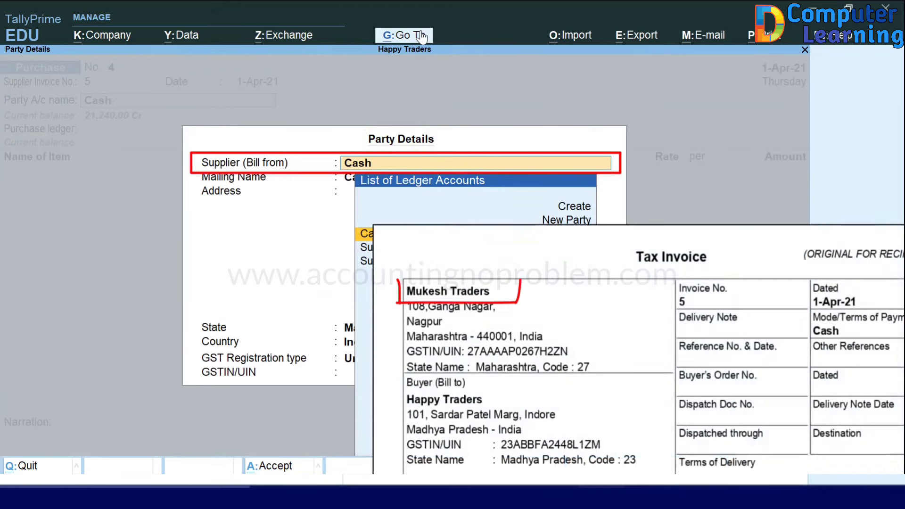
{"action": "type", "text": "Mukesh T"}
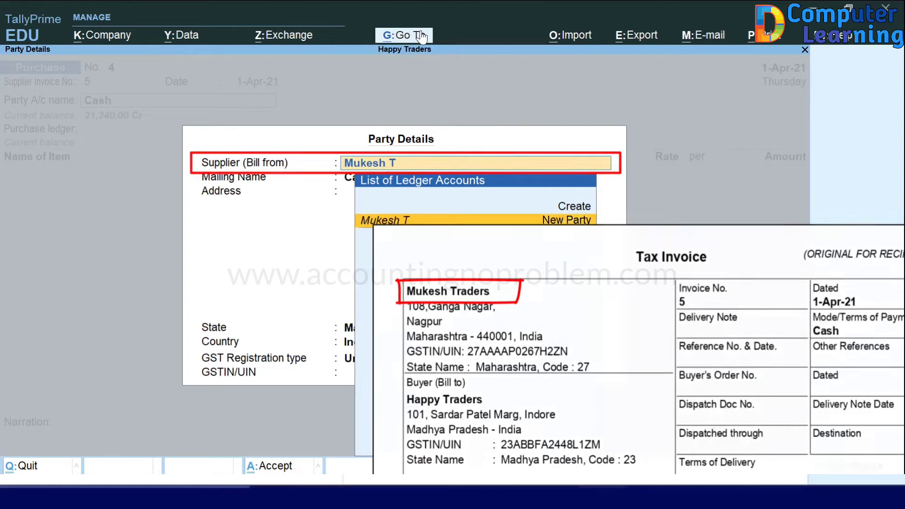
{"action": "type", "text": "raders"}
{"action": "key", "text": "Return"}
{"action": "key", "text": "Return"}
{"action": "key", "text": "Return"}
{"action": "key", "text": "Return"}
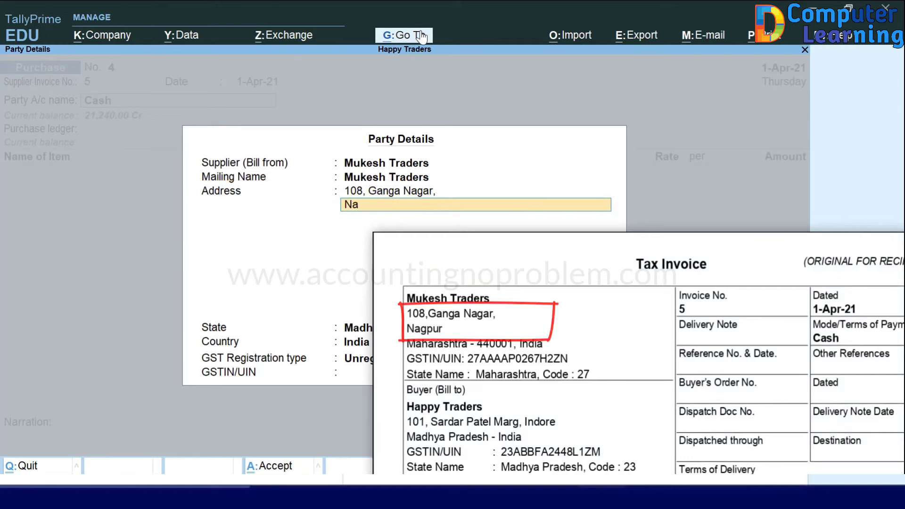
{"action": "key", "text": "Return"}
{"action": "key", "text": "Return"}
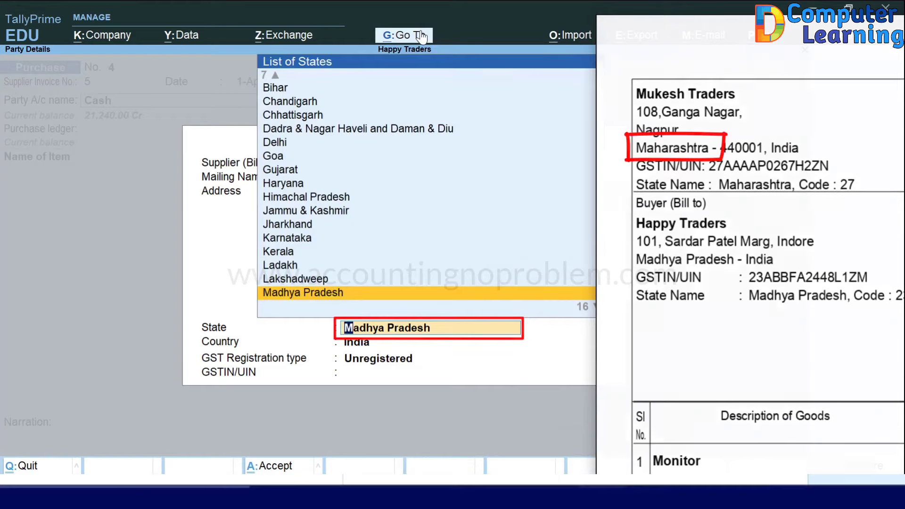
{"action": "key", "text": "Down"}
{"action": "key", "text": "Return"}
{"action": "key", "text": "Return"}
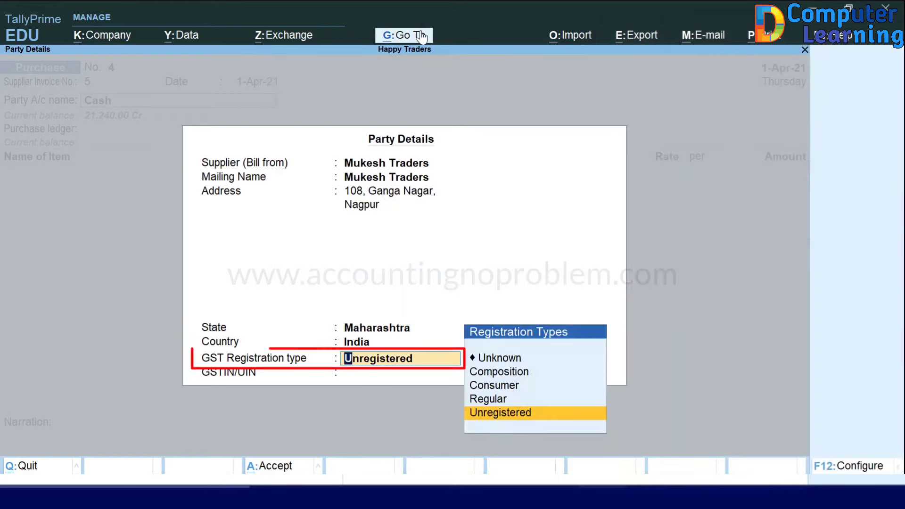
{"action": "key", "text": "Up"}
{"action": "key", "text": "Return"}
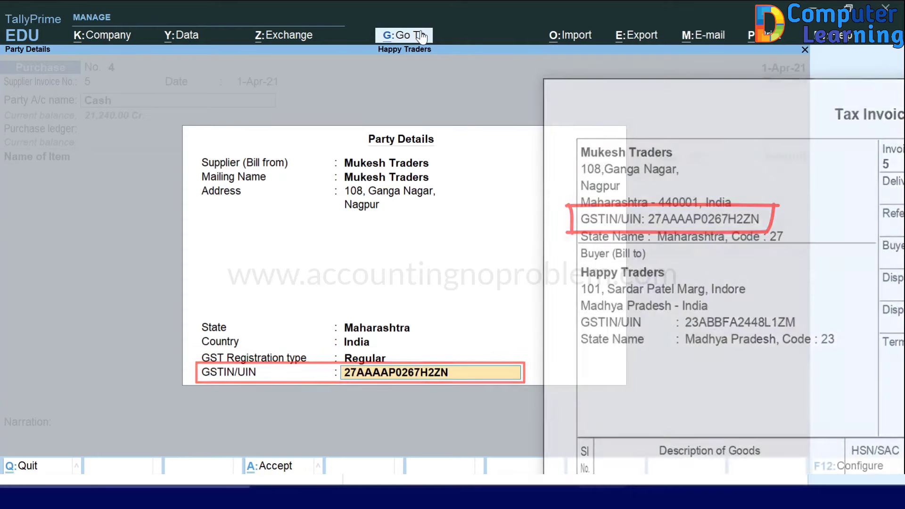
{"action": "key", "text": "Return"}
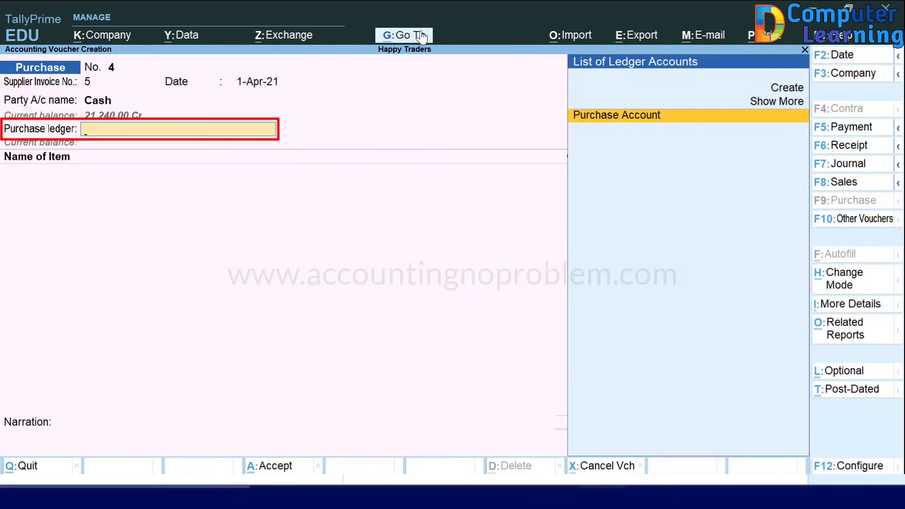
Step: Under Purchase Account, enter 50 Nos of Monitor at a rate of 9,000.00
{"action": "key", "text": "Return"}
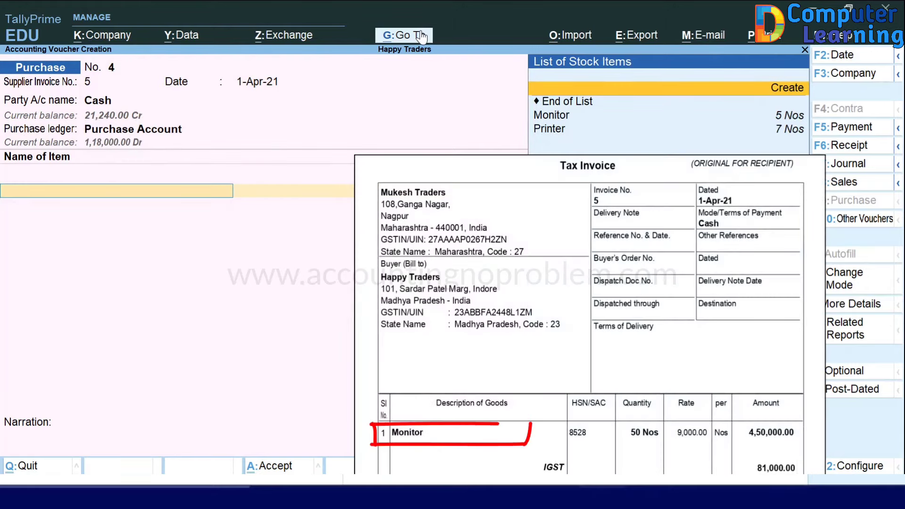
{"action": "key", "text": "Down"}
{"action": "key", "text": "Down"}
{"action": "key", "text": "Return"}
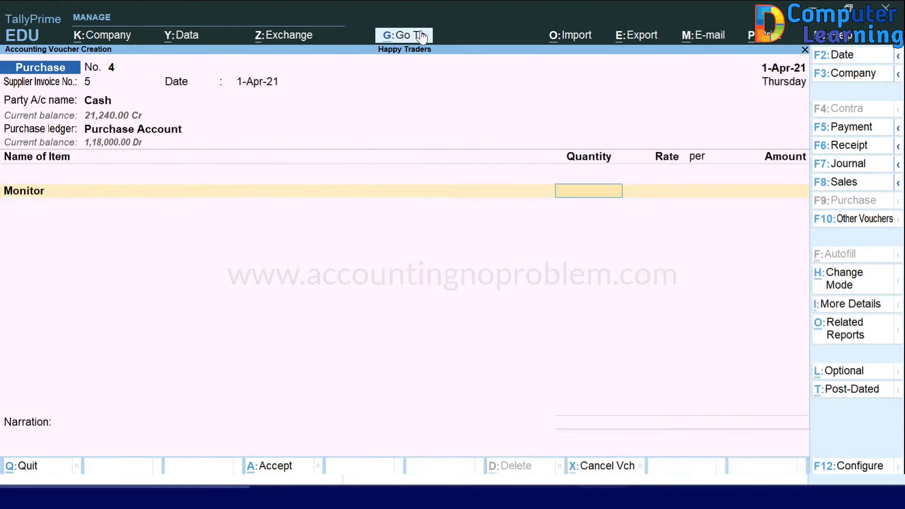
{"action": "type", "text": "50"}
{"action": "key", "text": "Return"}
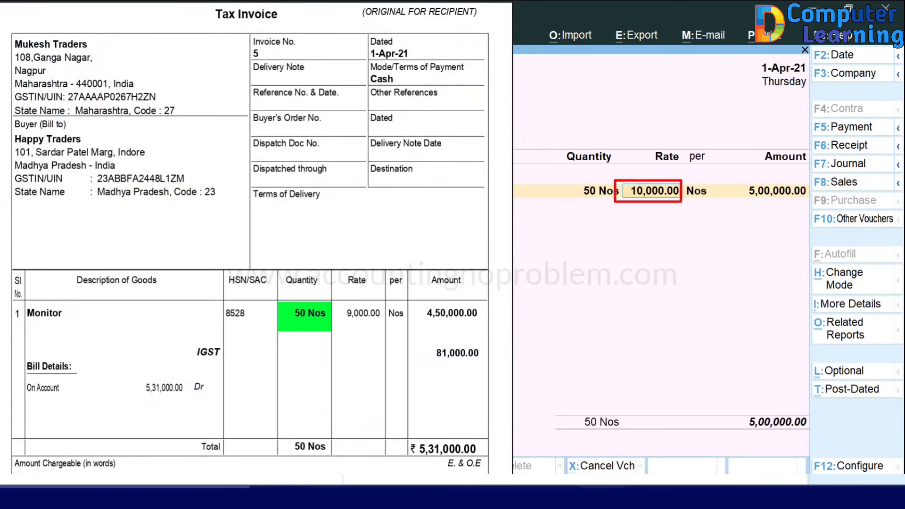
{"action": "type", "text": "9"}
{"action": "key", "text": "Return"}
{"action": "key", "text": "Return"}
{"action": "key", "text": "Return"}
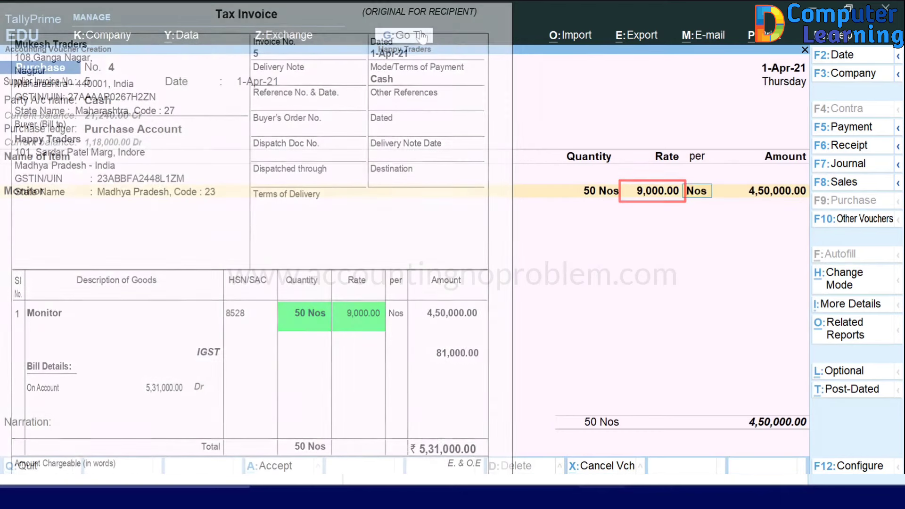
{"action": "key", "text": "Return"}
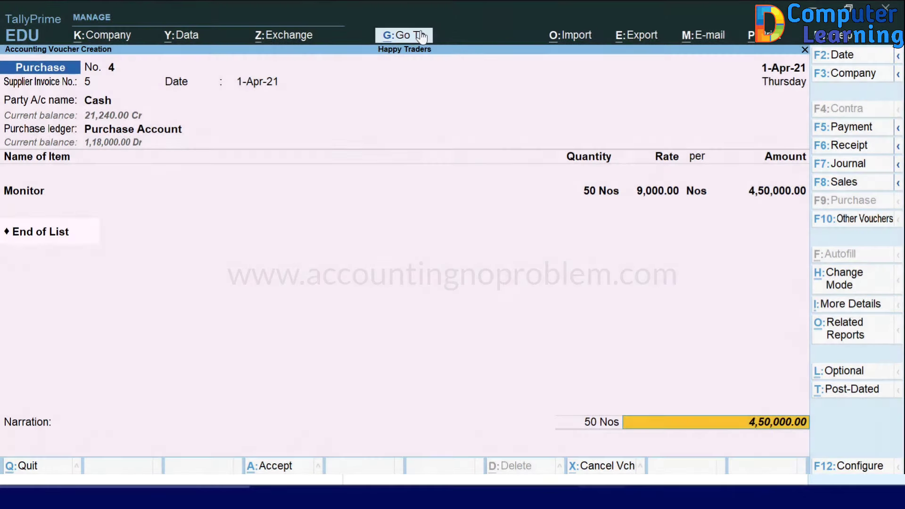
Step: Add an IGST ledger line of 81,000.00 to the voucher
{"action": "key", "text": "BackSpace"}
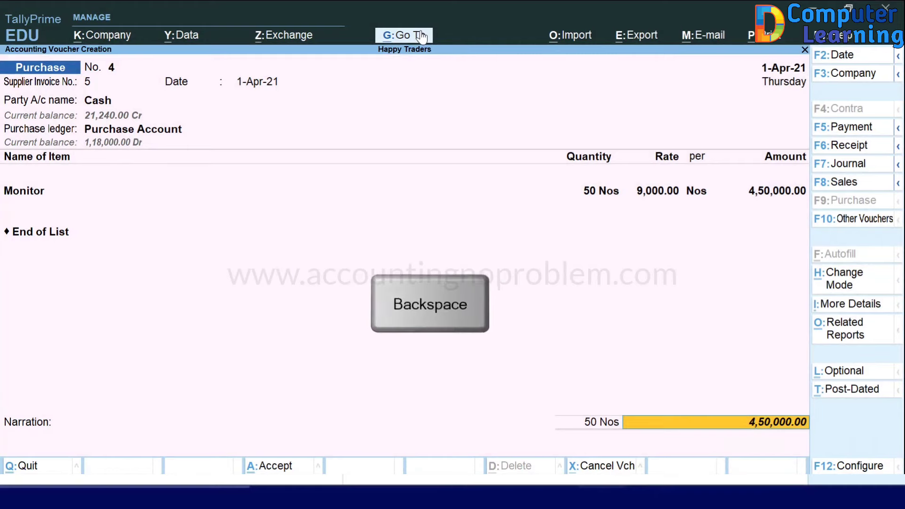
{"action": "key", "text": "BackSpace"}
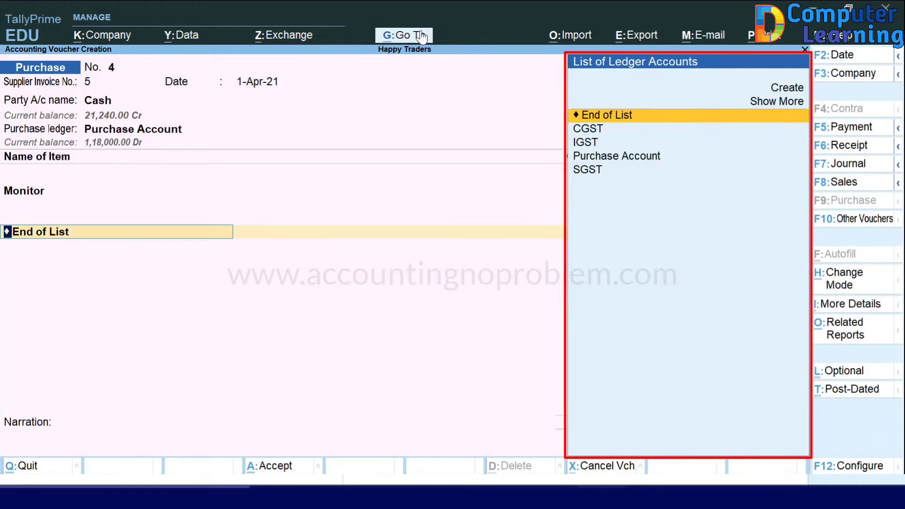
{"action": "key", "text": "Down"}
{"action": "key", "text": "Down"}
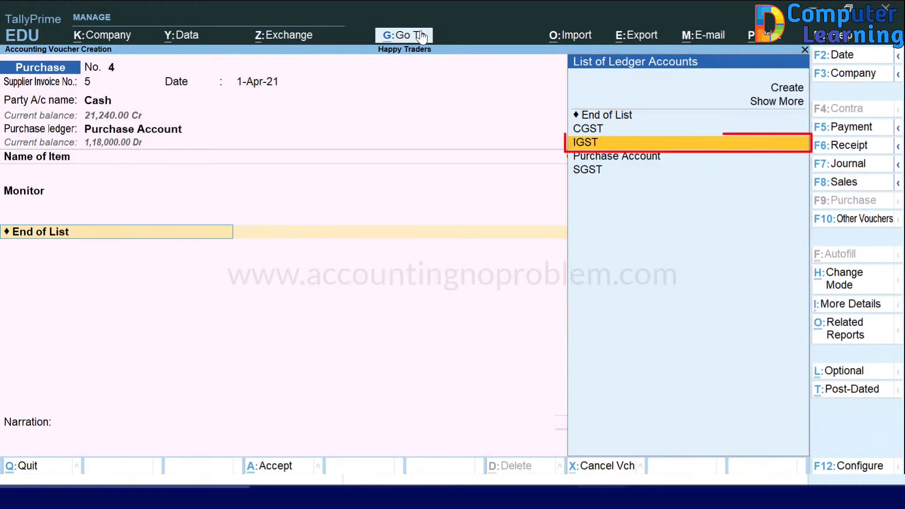
{"action": "key", "text": "Return"}
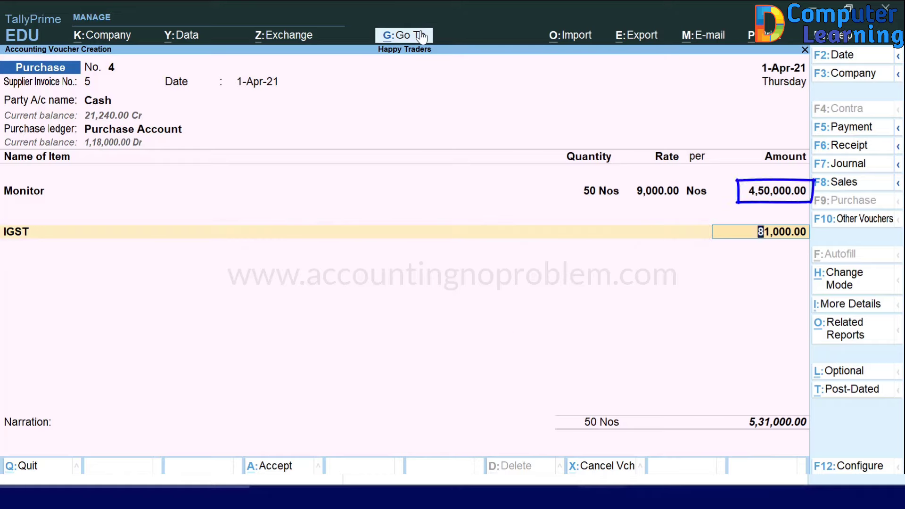
{"action": "key", "text": "Return"}
{"action": "key", "text": "Return"}
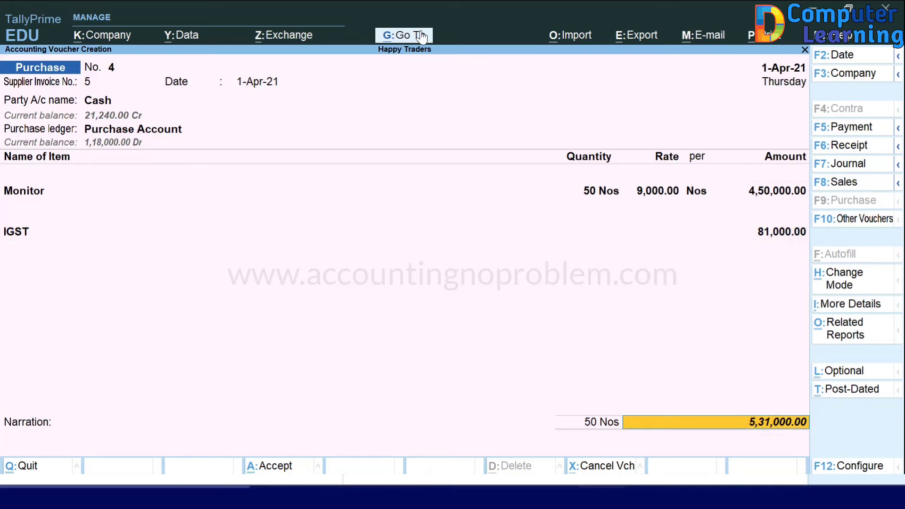
{"action": "key", "text": "Return"}
{"action": "key", "text": "Return"}
Step: Save the purchase voucher and open the GSTR-2 report from the GST reports
{"action": "key", "text": "y"}
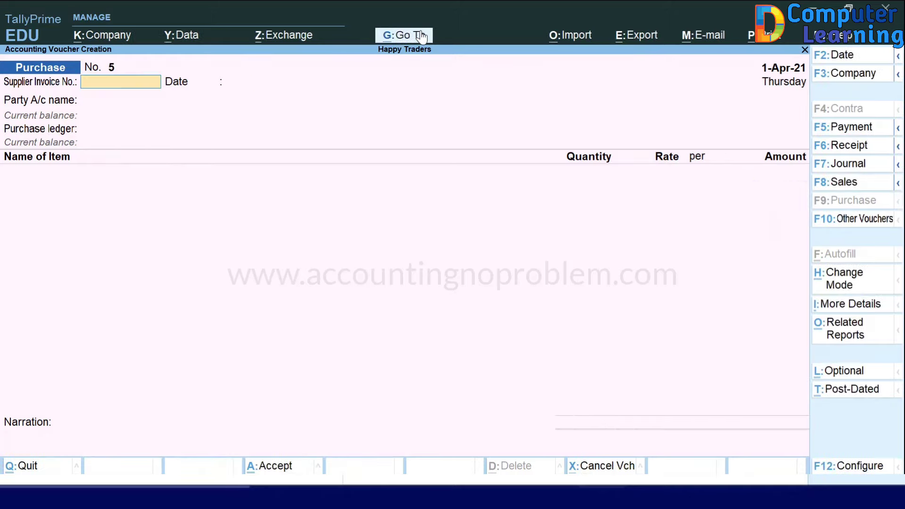
{"action": "key", "text": "Escape"}
{"action": "key", "text": "Escape"}
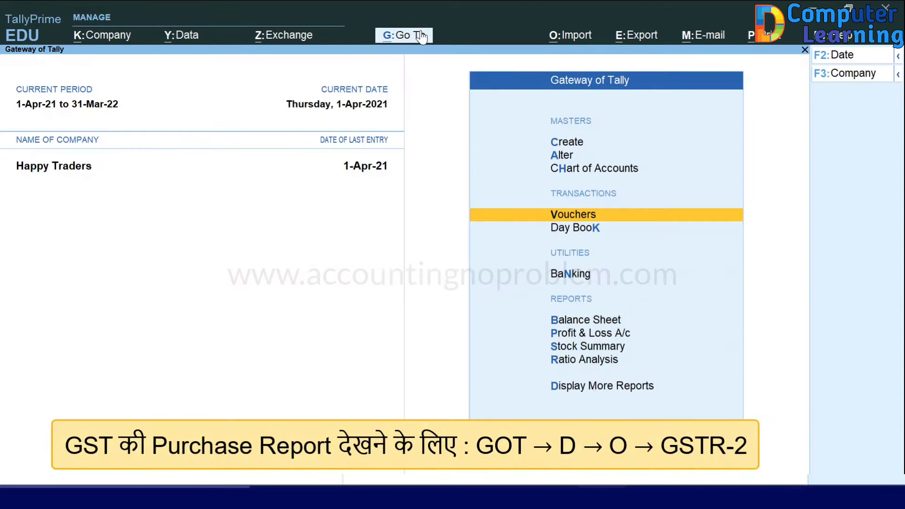
{"action": "key", "text": "d"}
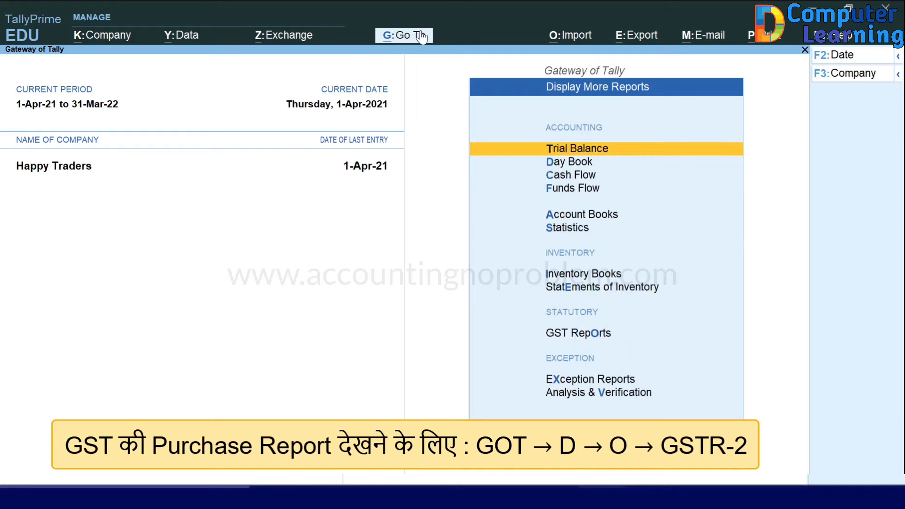
{"action": "key", "text": "o"}
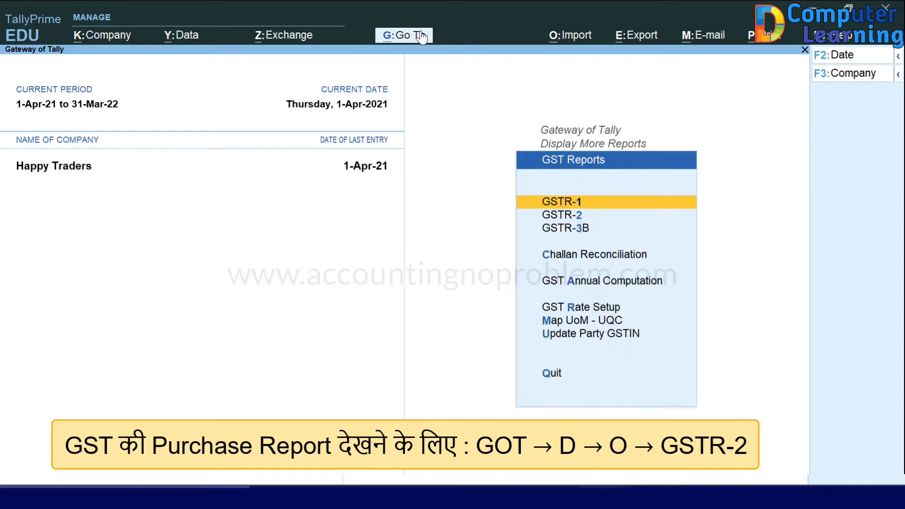
{"action": "key", "text": "Down"}
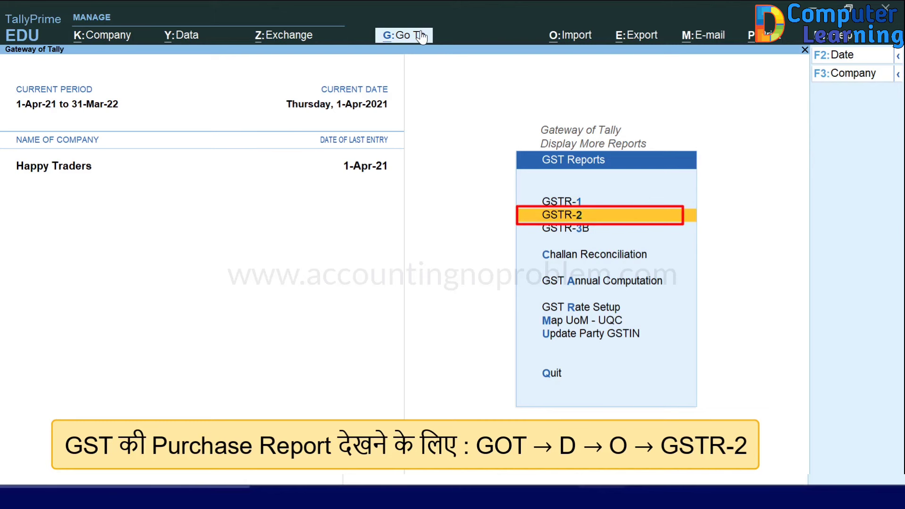
{"action": "key", "text": "Return"}
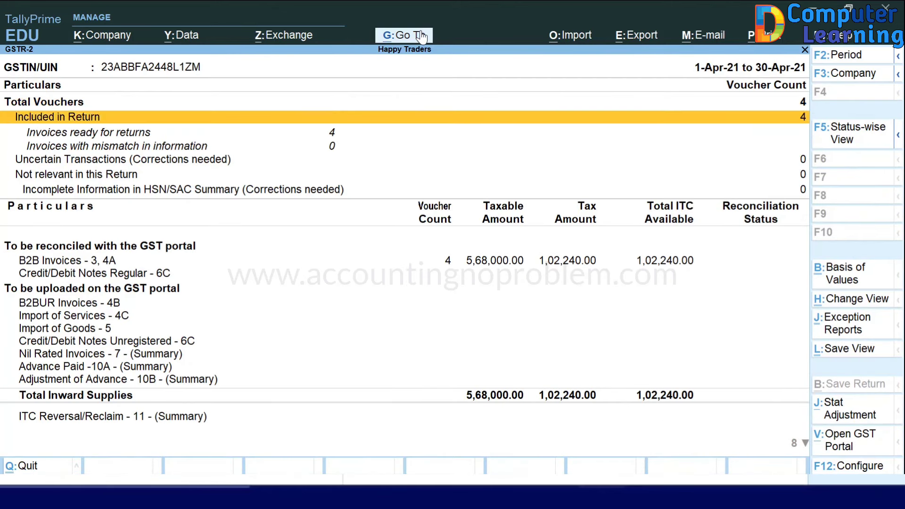
Step: Open B2B Invoices and highlight the 4,50,000.00 cash purchase row
{"action": "key", "text": "Down"}
{"action": "key", "text": "Down"}
{"action": "key", "text": "Down"}
{"action": "key", "text": "Down"}
{"action": "key", "text": "Down"}
{"action": "key", "text": "Down"}
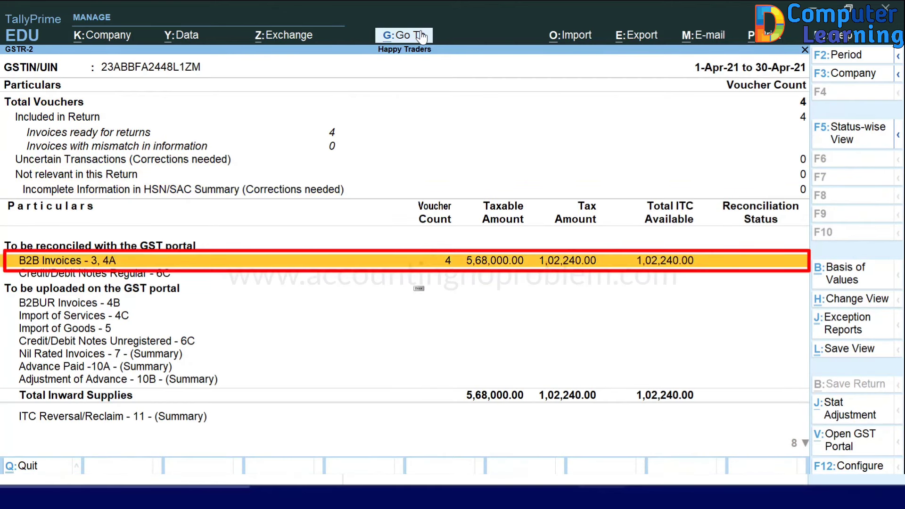
{"action": "key", "text": "Return"}
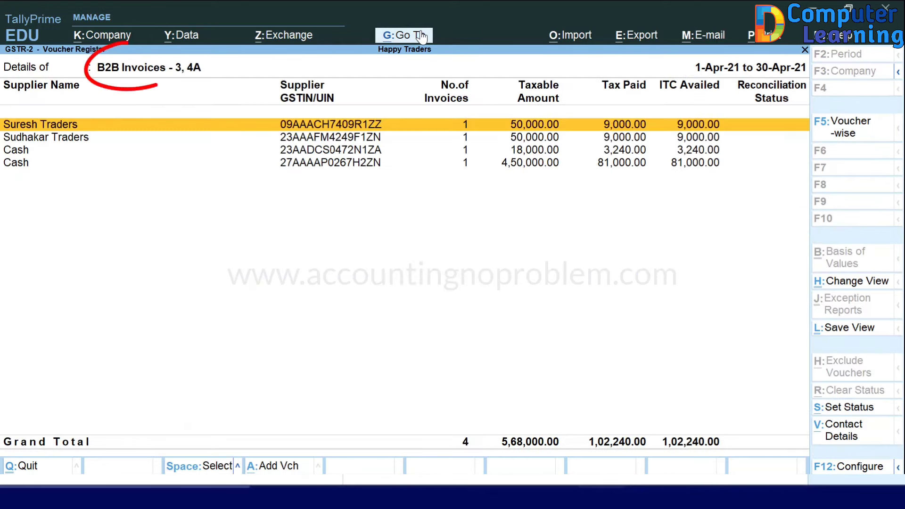
{"action": "key", "text": "Down"}
{"action": "key", "text": "Down"}
{"action": "key", "text": "Down"}
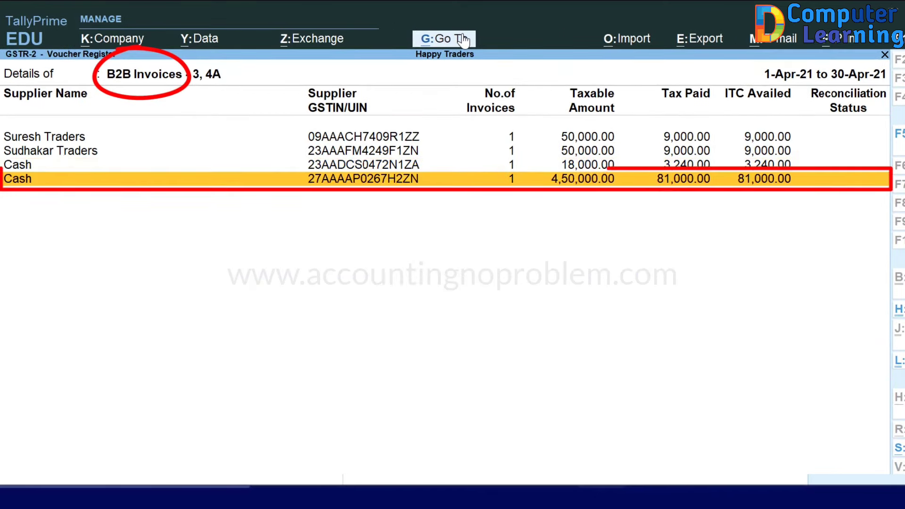